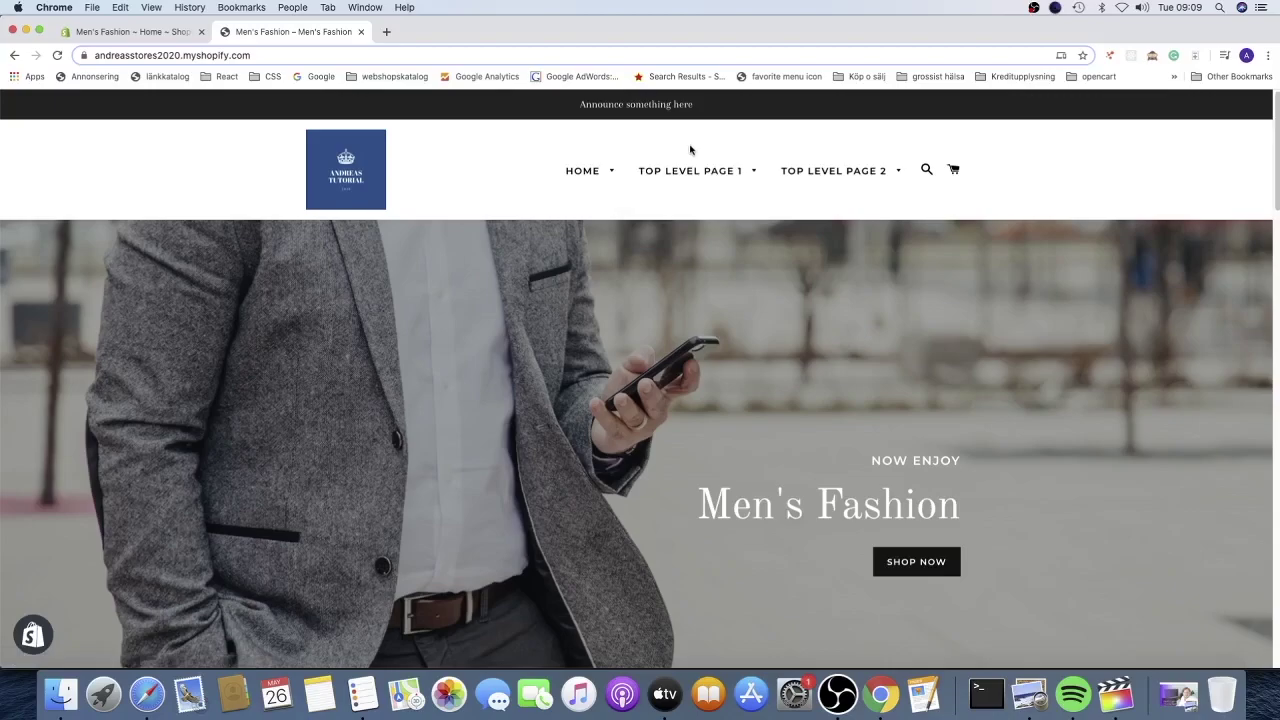
From the admin, go to Online Store > Navigation to see the Footer and Main menus.
mouse_move(678, 172)
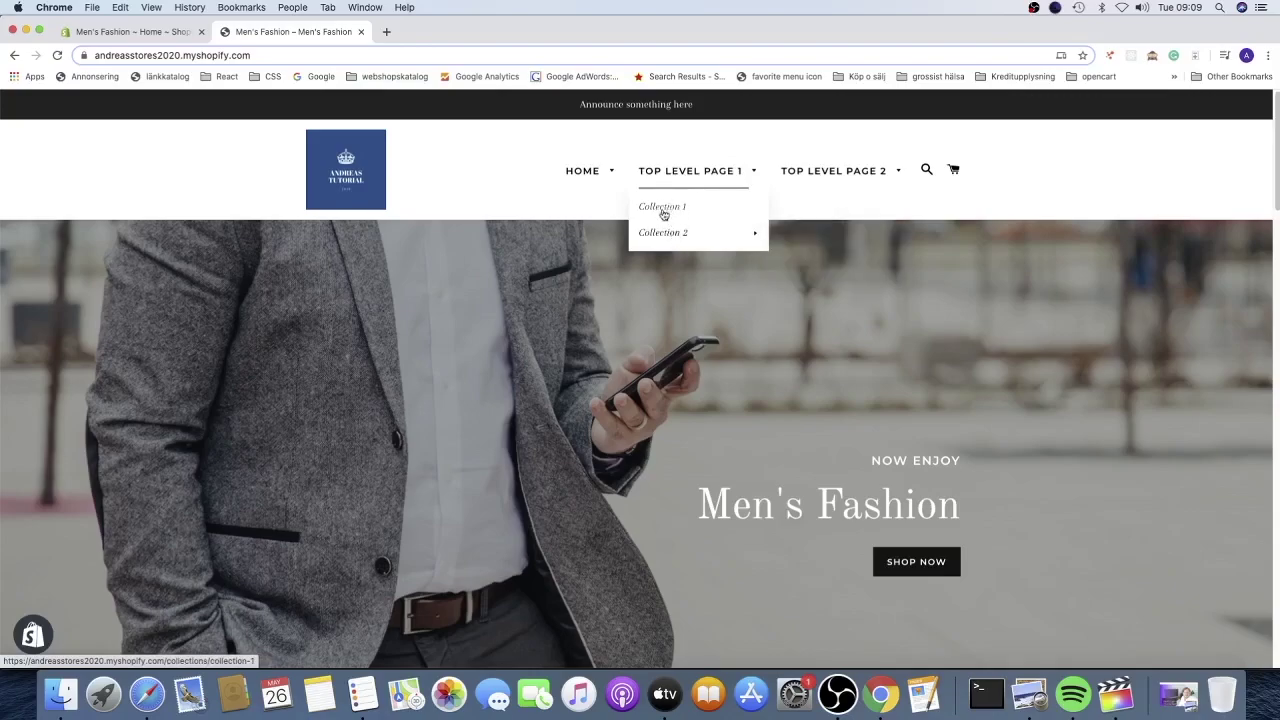
mouse_move(723, 245)
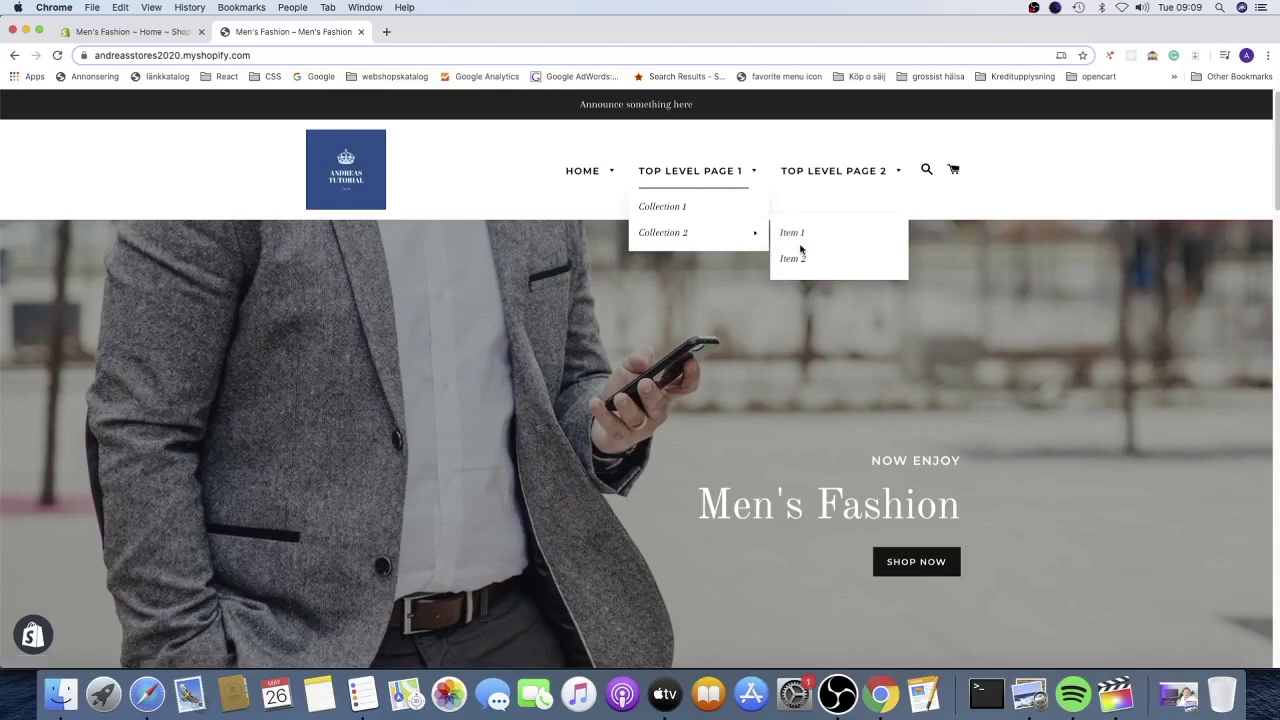
mouse_move(786, 171)
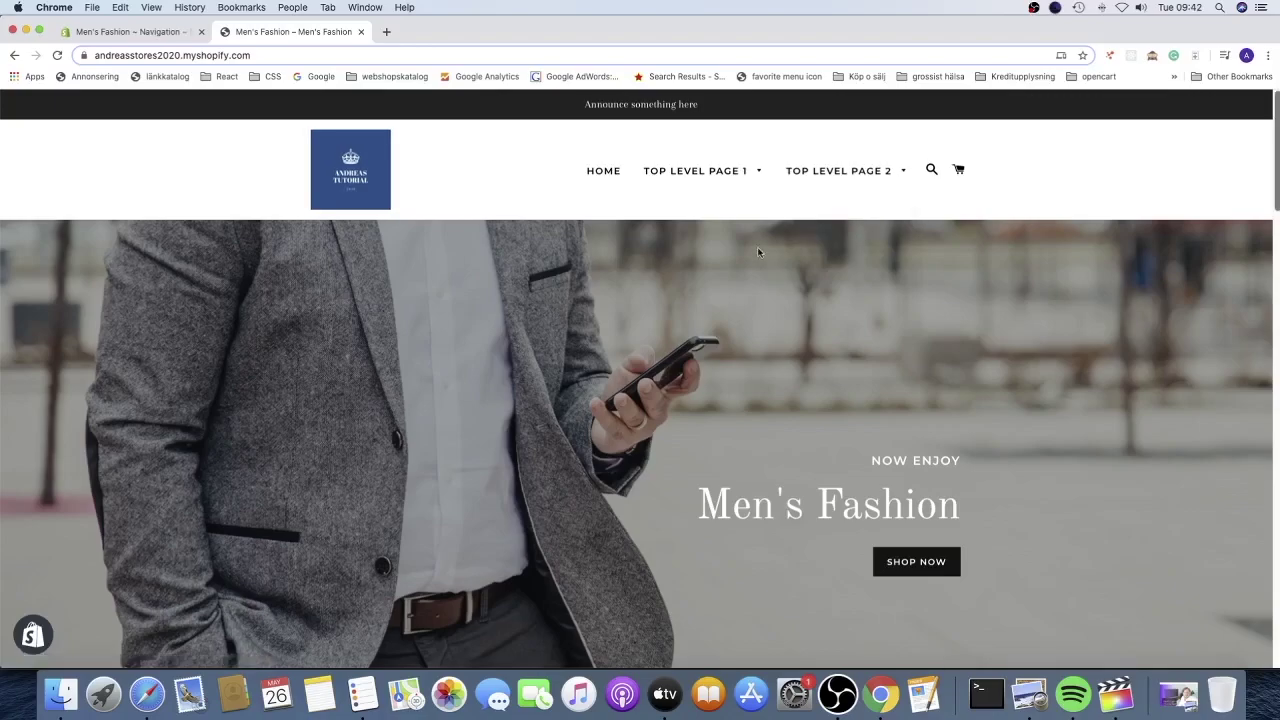
mouse_move(708, 184)
mouse_move(671, 203)
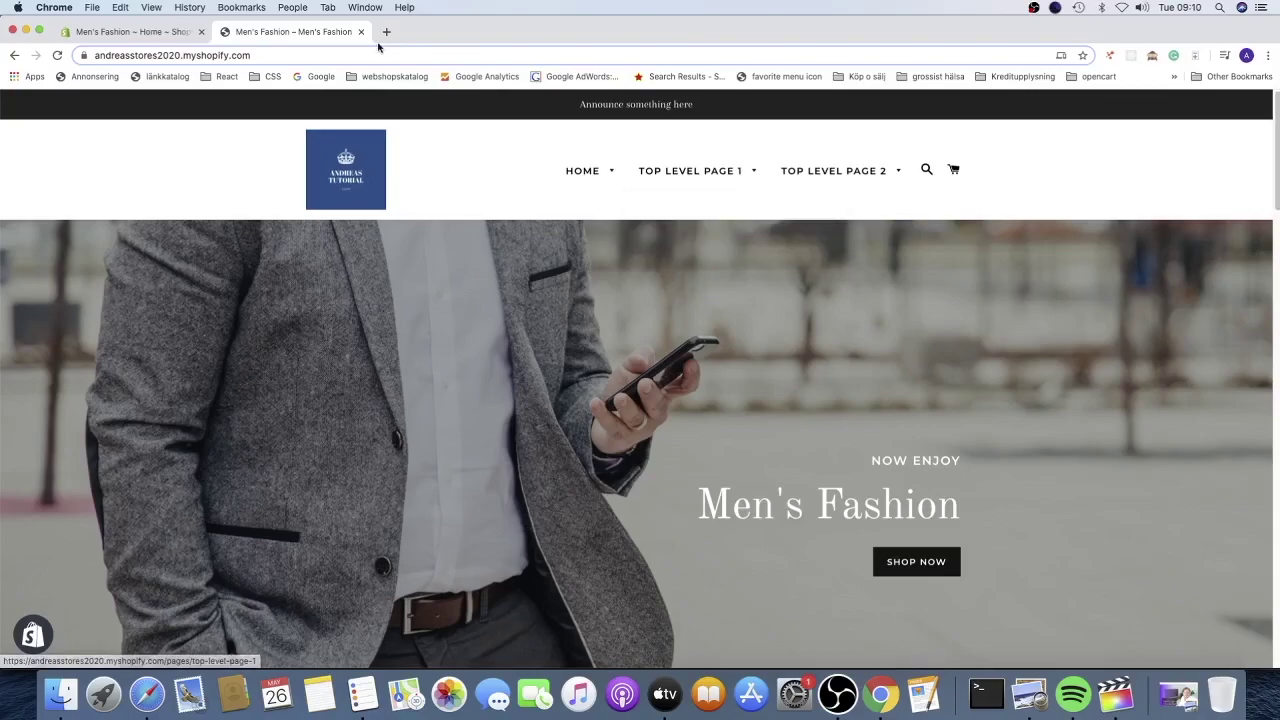
left_click(131, 33)
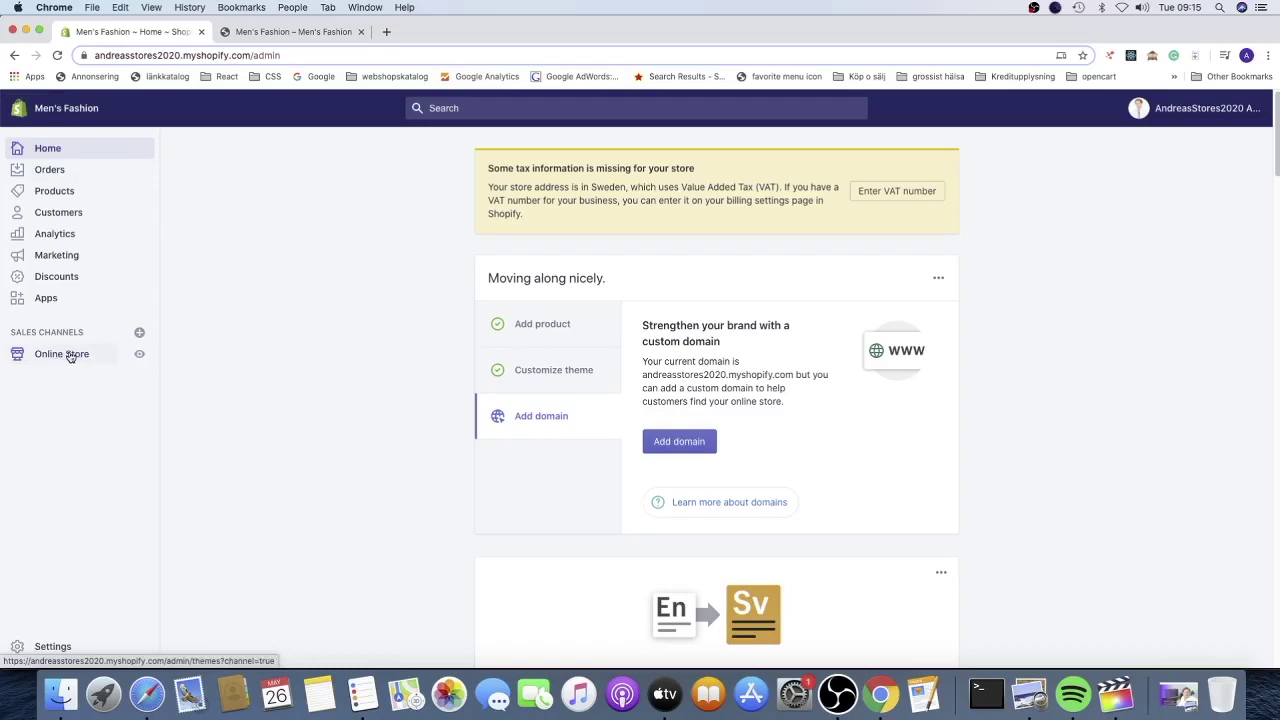
left_click(70, 357)
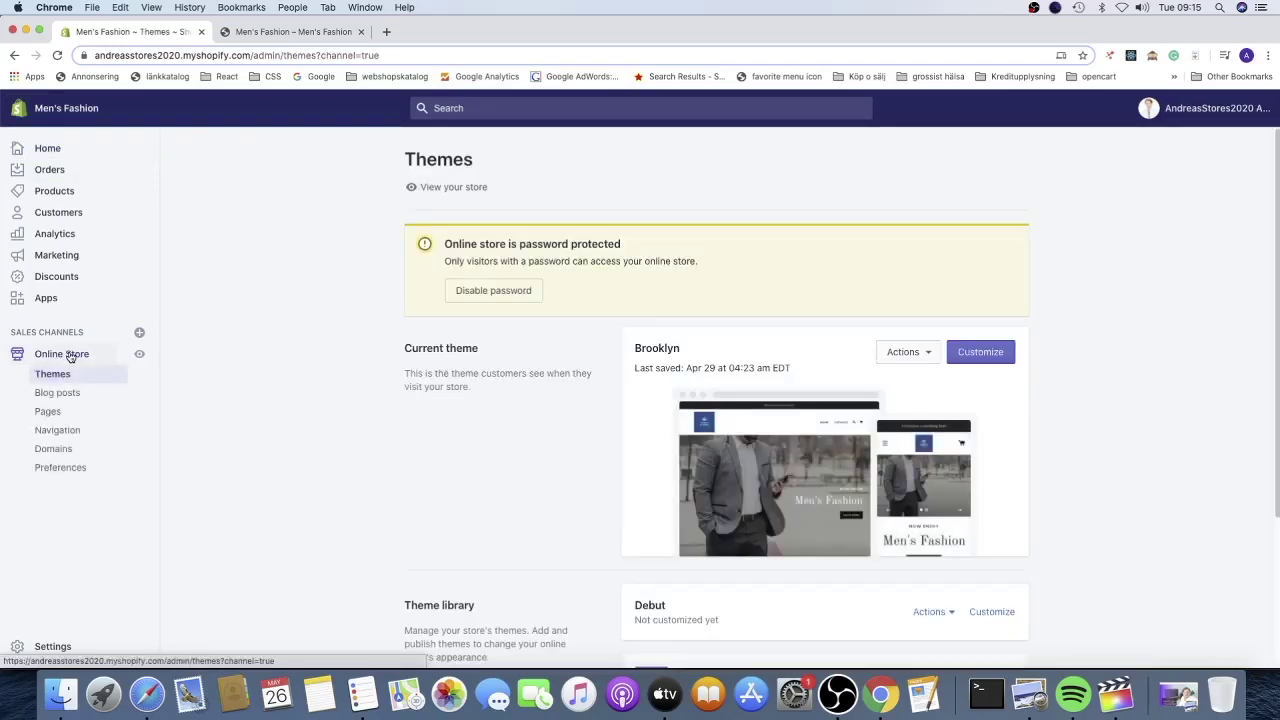
left_click(50, 431)
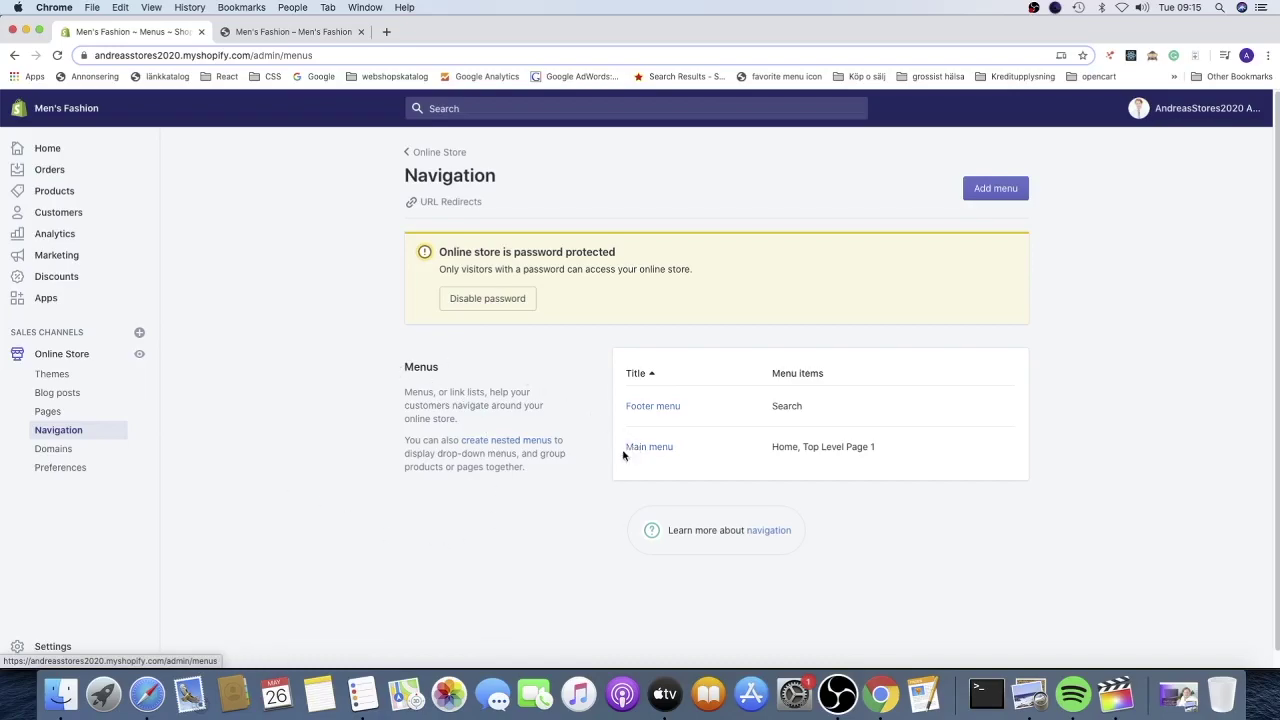
In the Main menu, add a new item linking to the page Top Level Page 2.
left_click(654, 449)
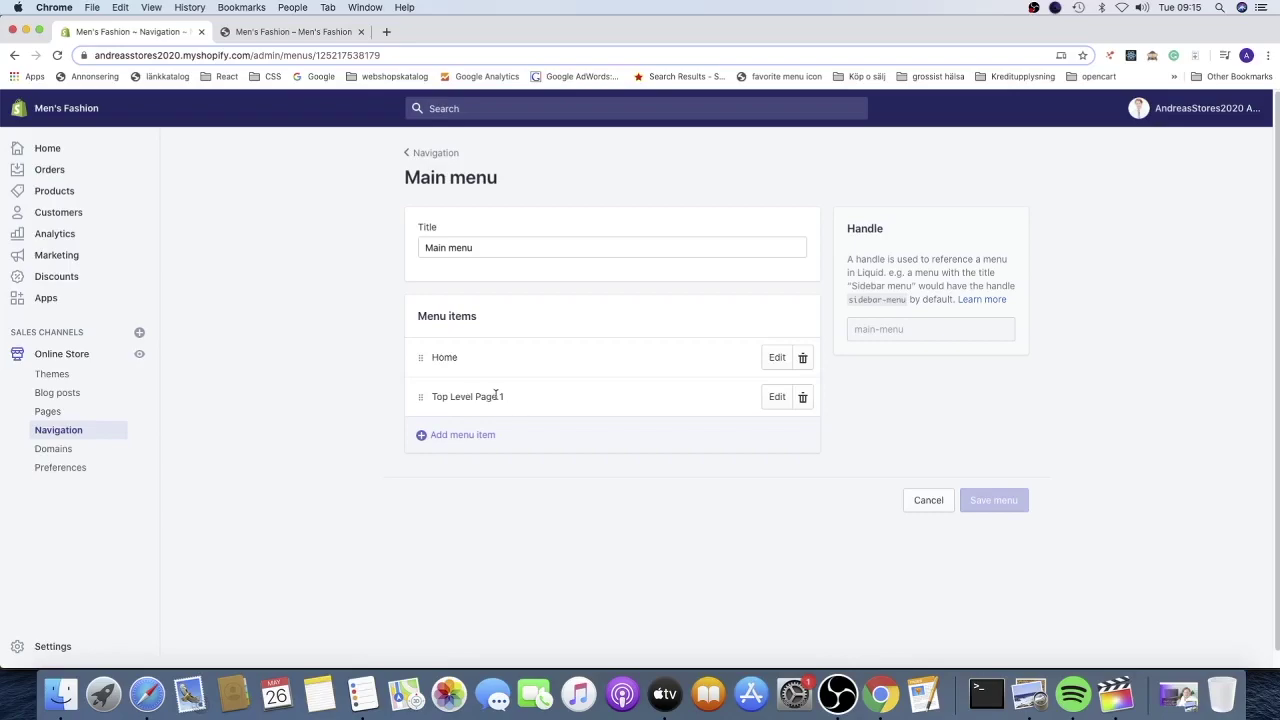
left_click(455, 437)
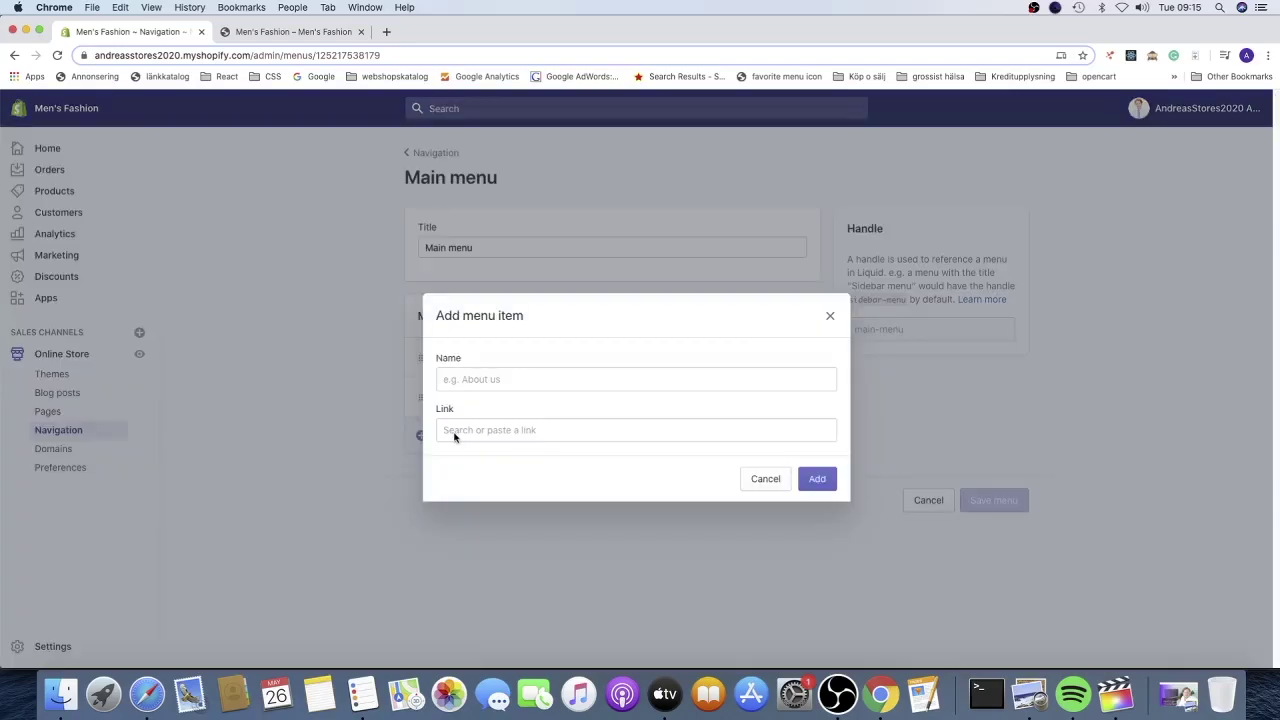
left_click(458, 428)
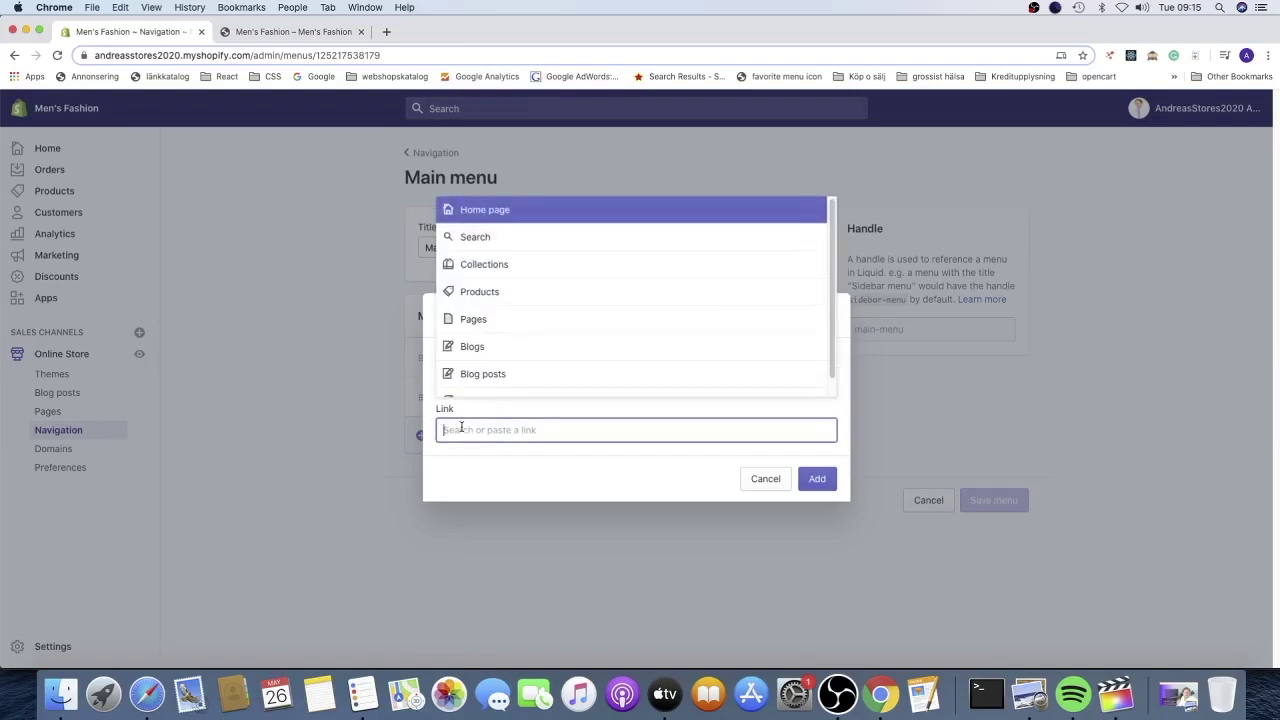
left_click(494, 321)
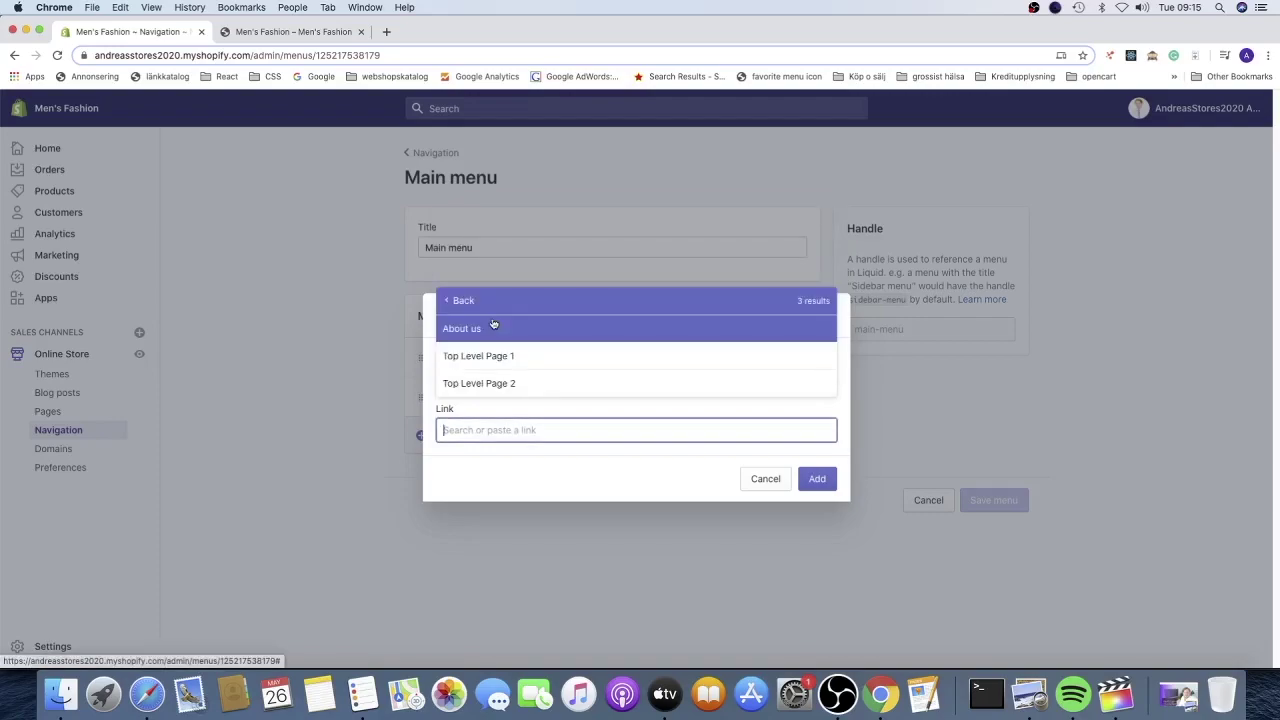
left_click(484, 385)
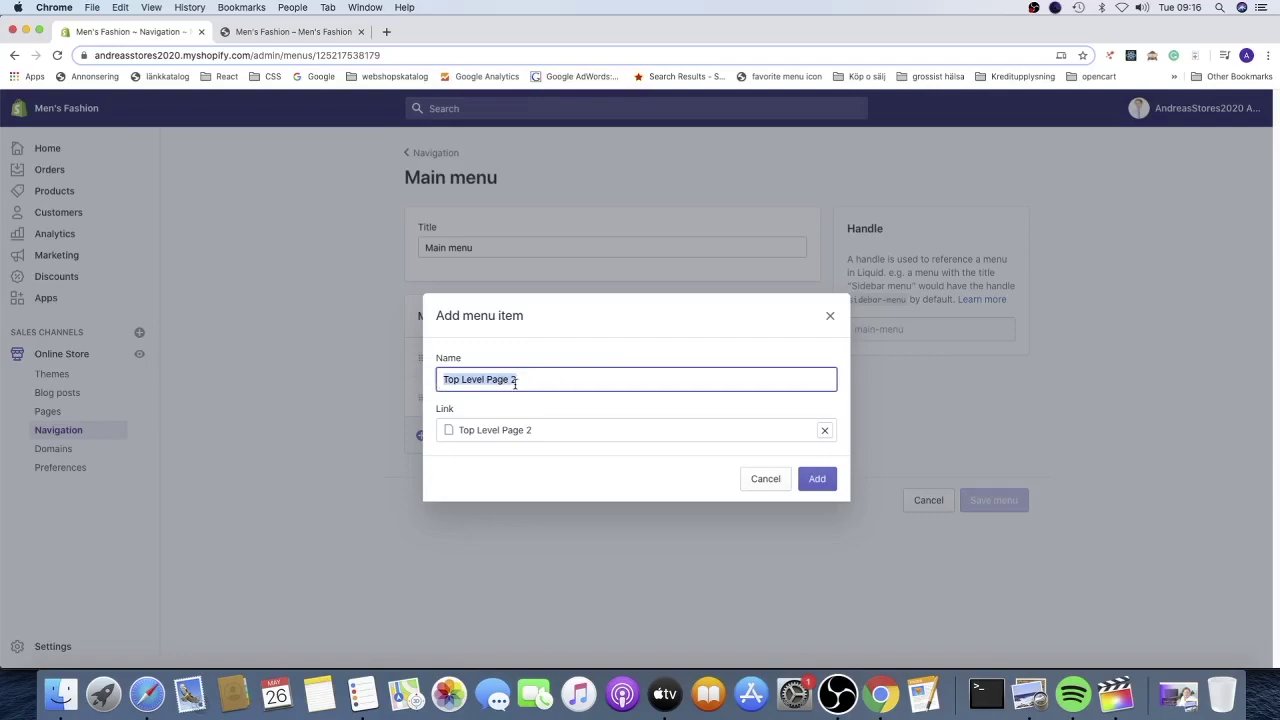
left_click(820, 481)
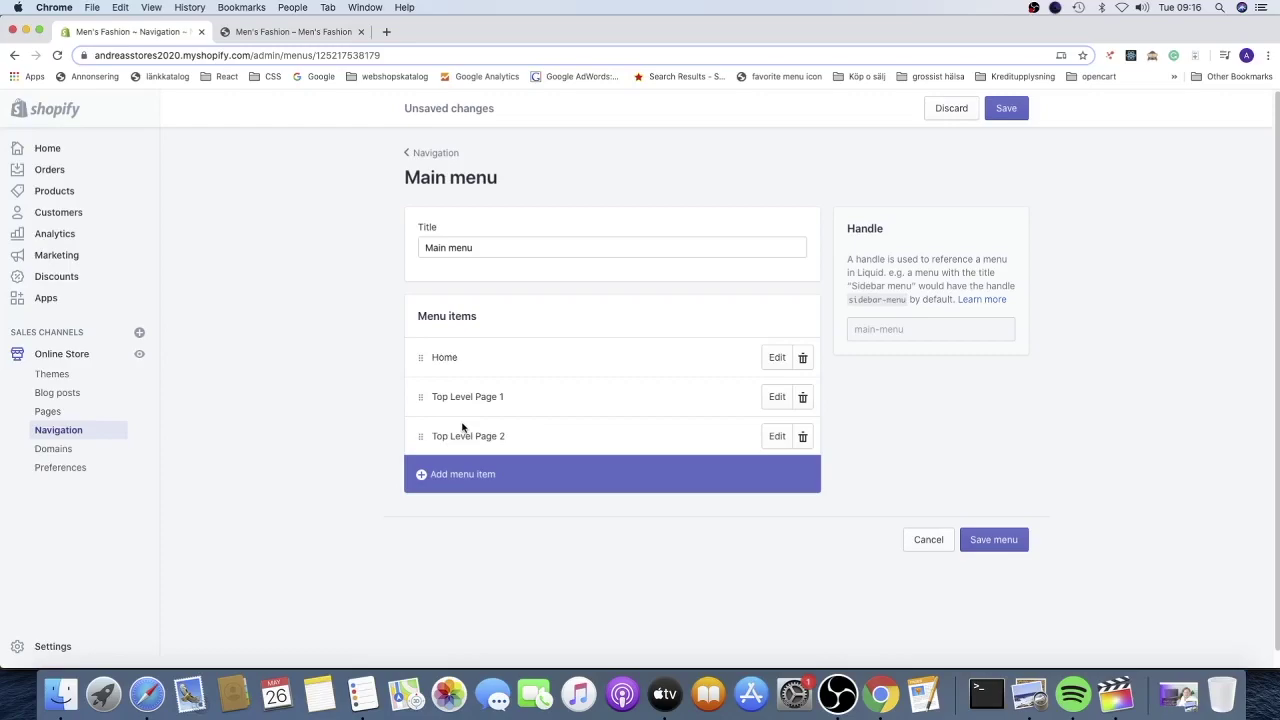
Add another Main menu item linking to the collection Collection 1.
left_click(459, 477)
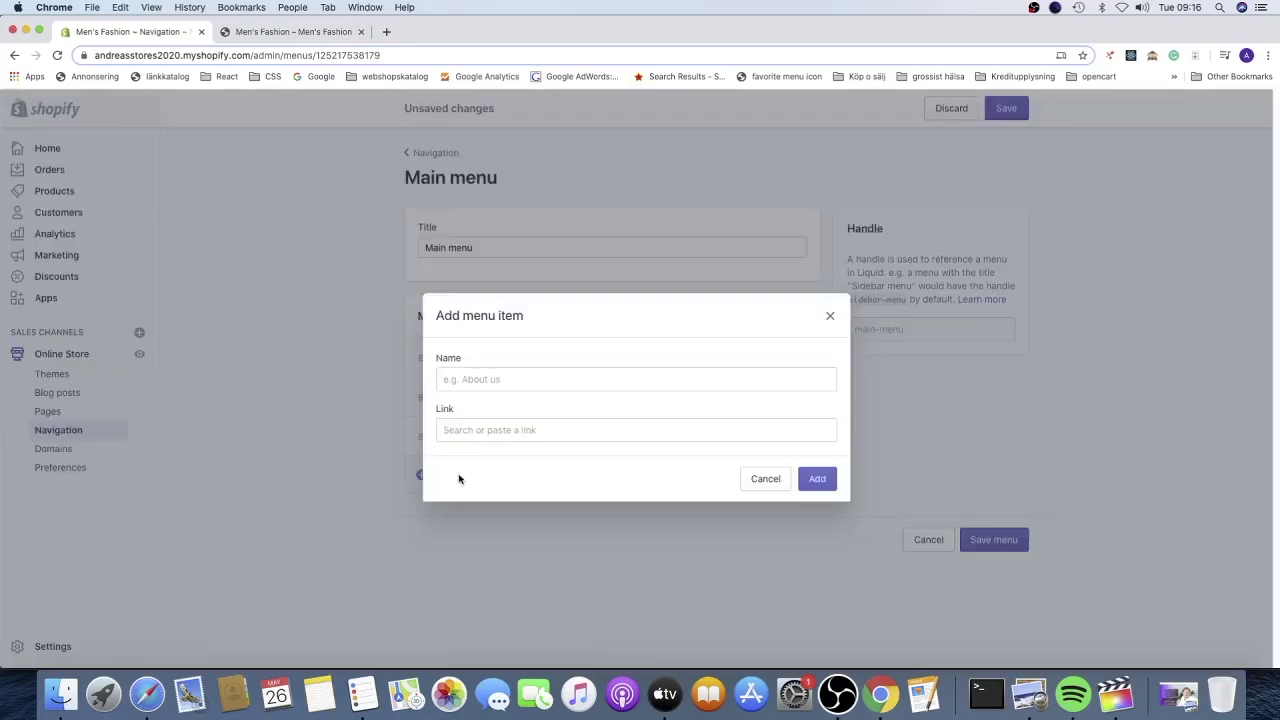
left_click(483, 427)
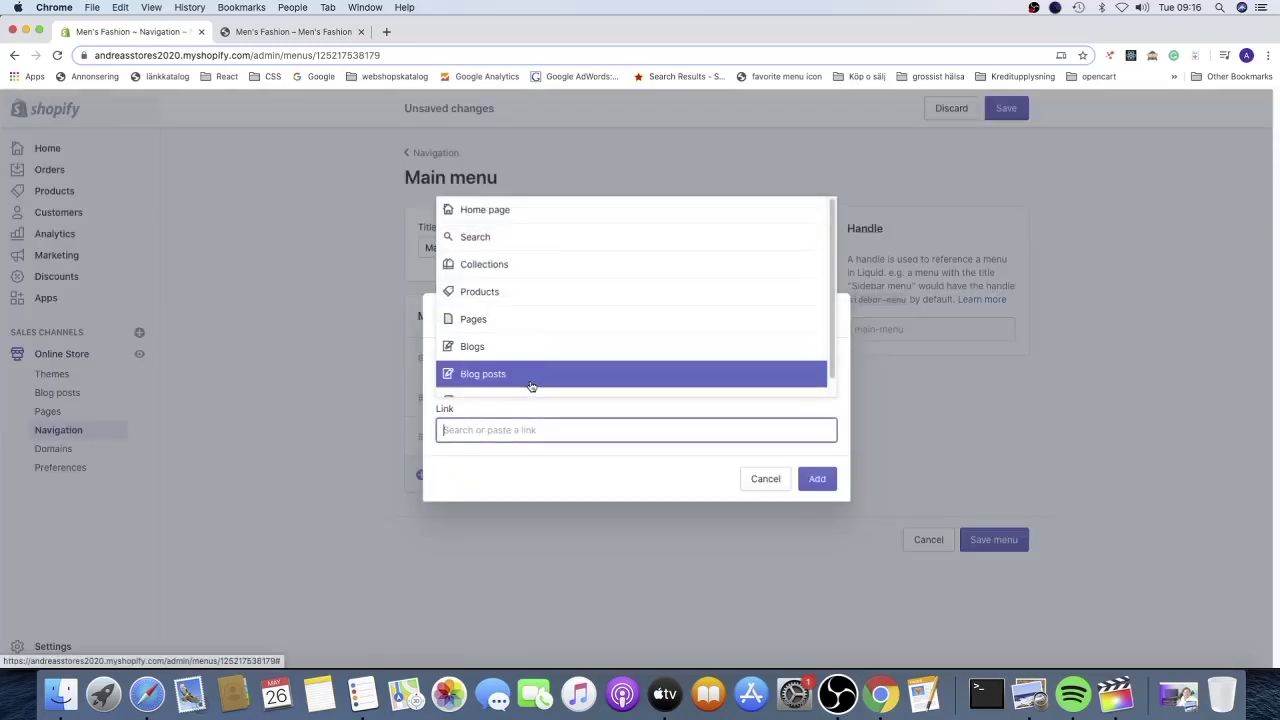
left_click(833, 288)
scroll(835, 290, "down", 1)
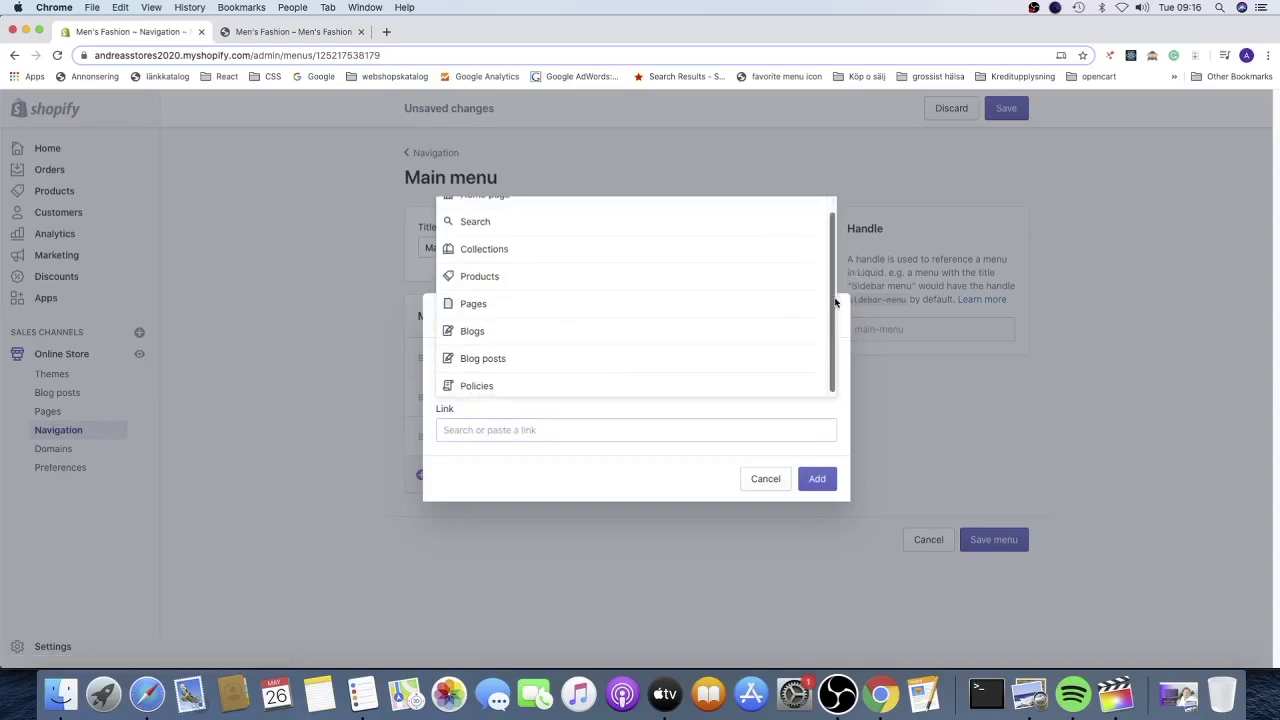
scroll(835, 290, "up", 1)
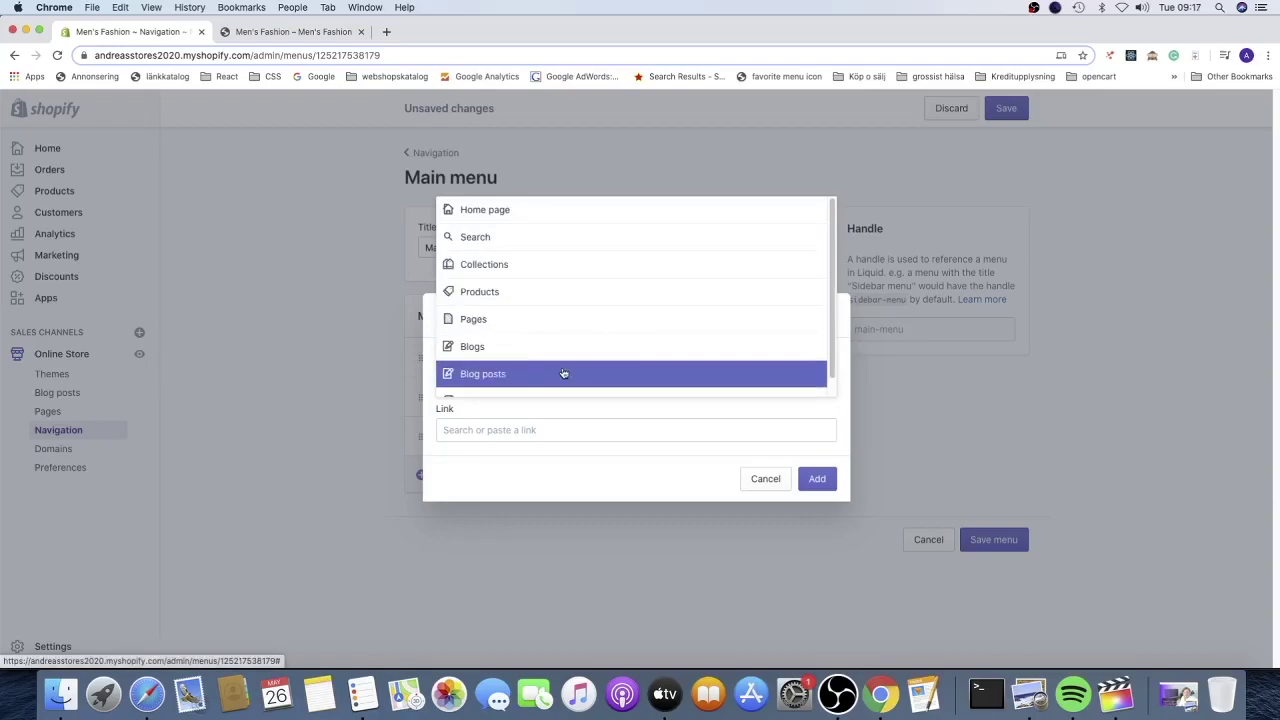
left_click_drag(837, 337, 838, 352)
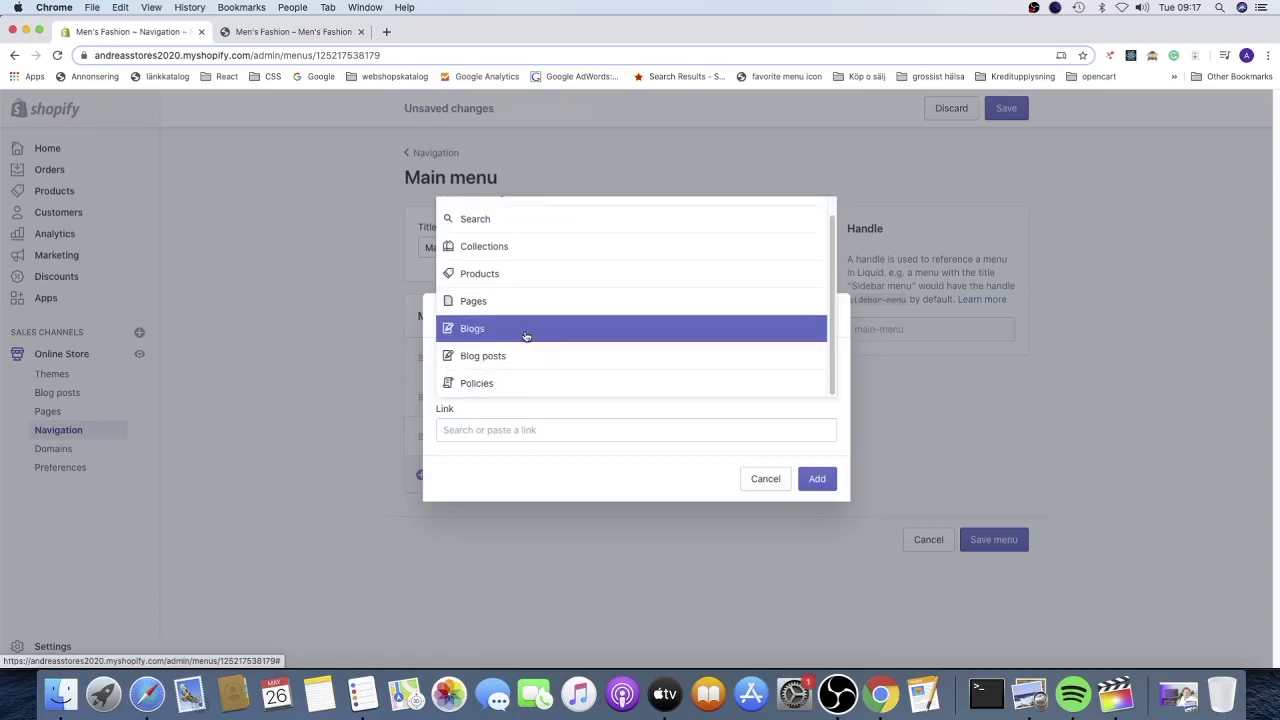
left_click(484, 247)
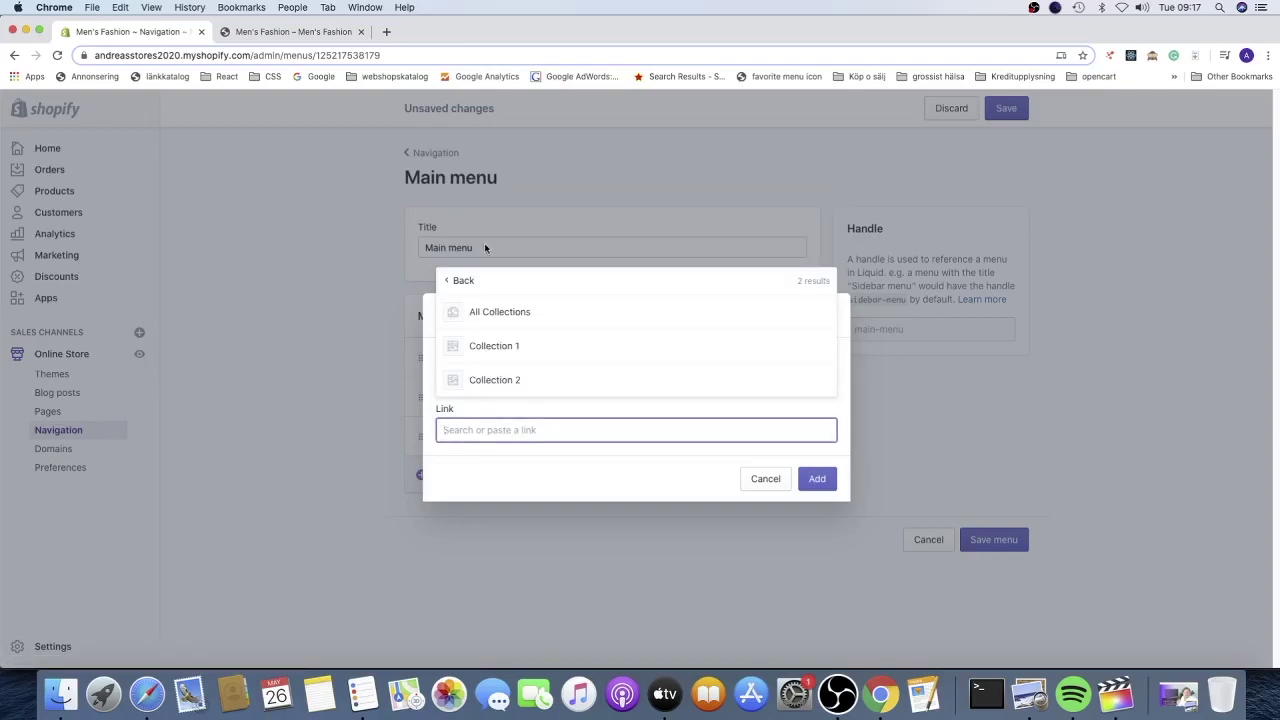
left_click(494, 345)
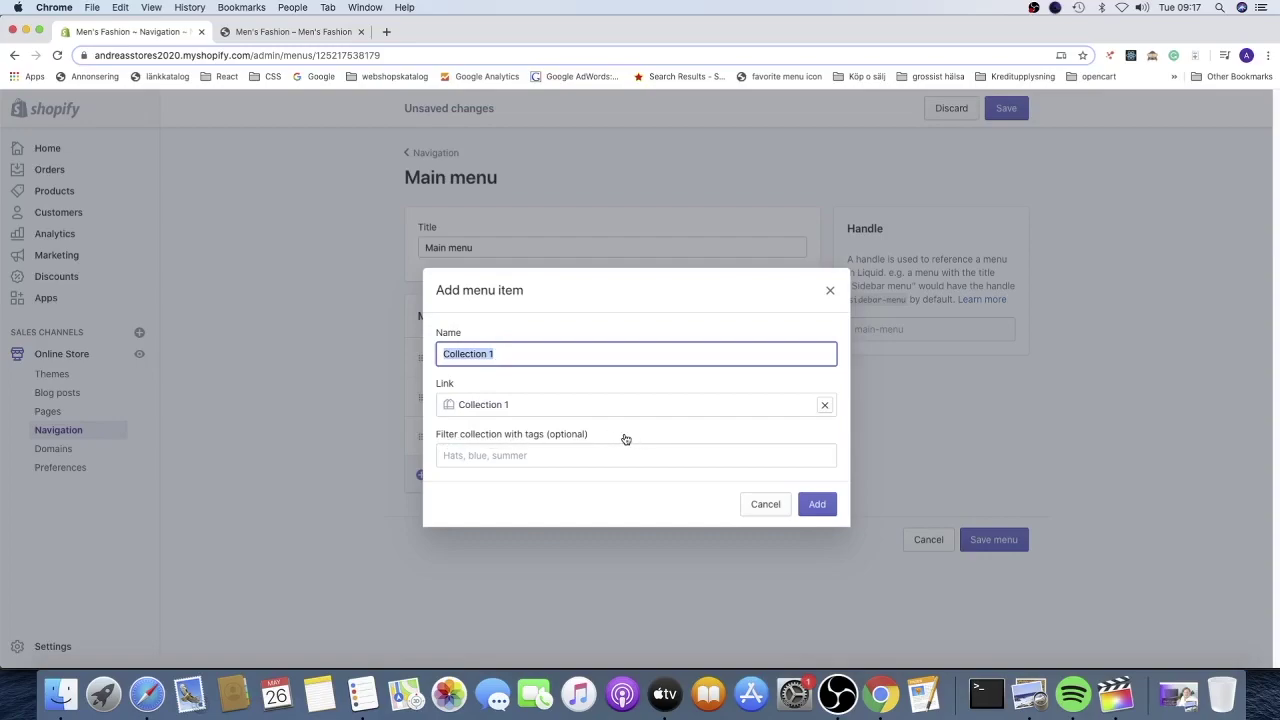
left_click(821, 505)
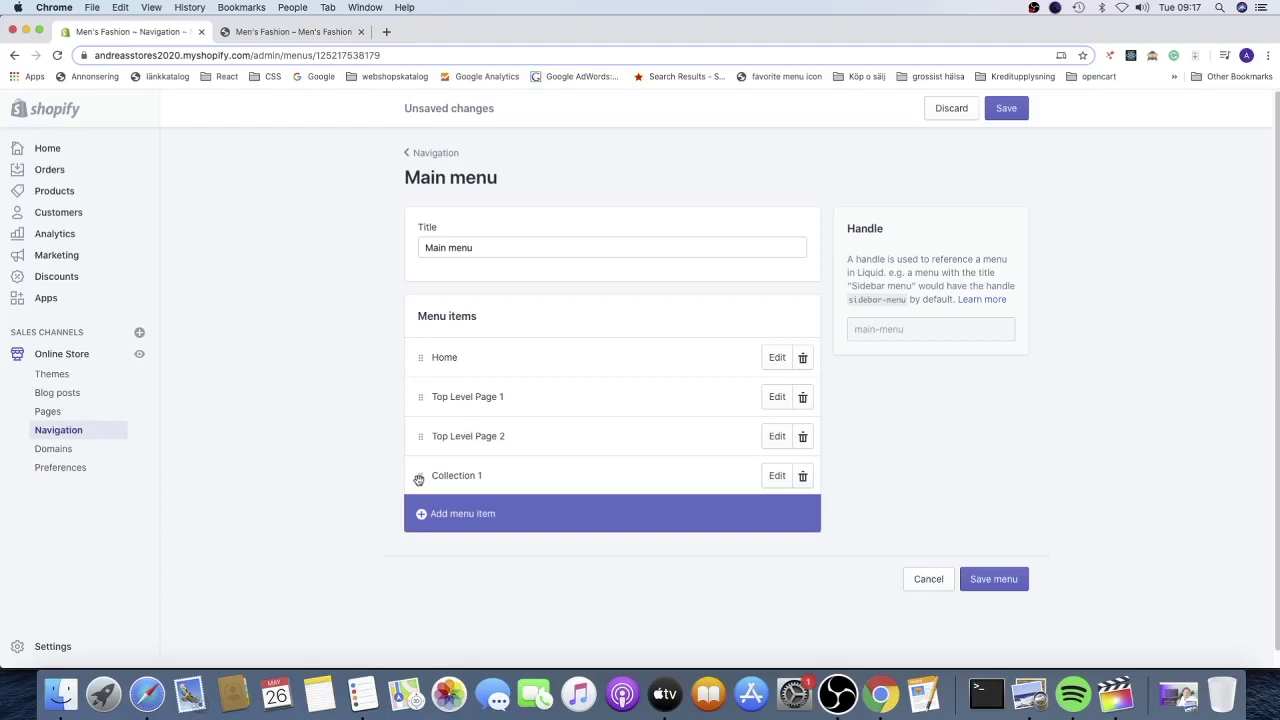
Drag Collection 1 so it sits indented as a child of Top Level Page 1.
left_click_drag(423, 479, 449, 424)
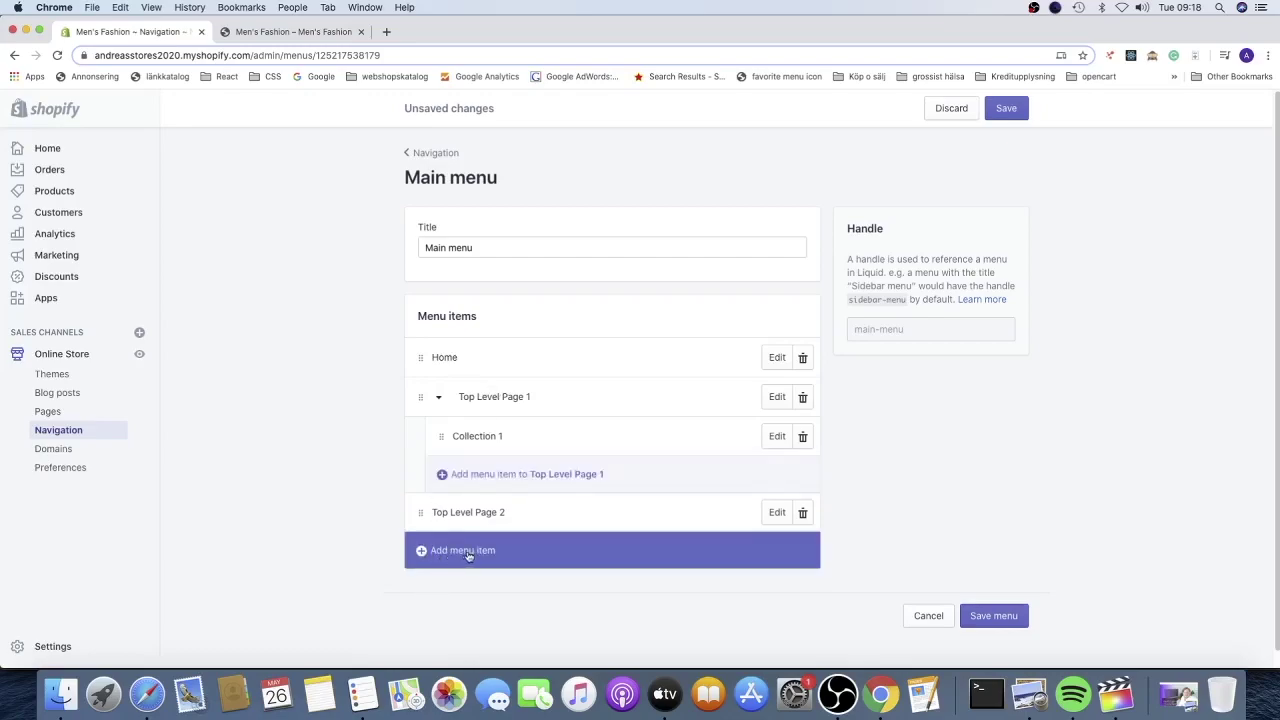
Add a sub-item under Top Level Page 1 linking to the collection Collection 2.
left_click(441, 475)
left_click(474, 430)
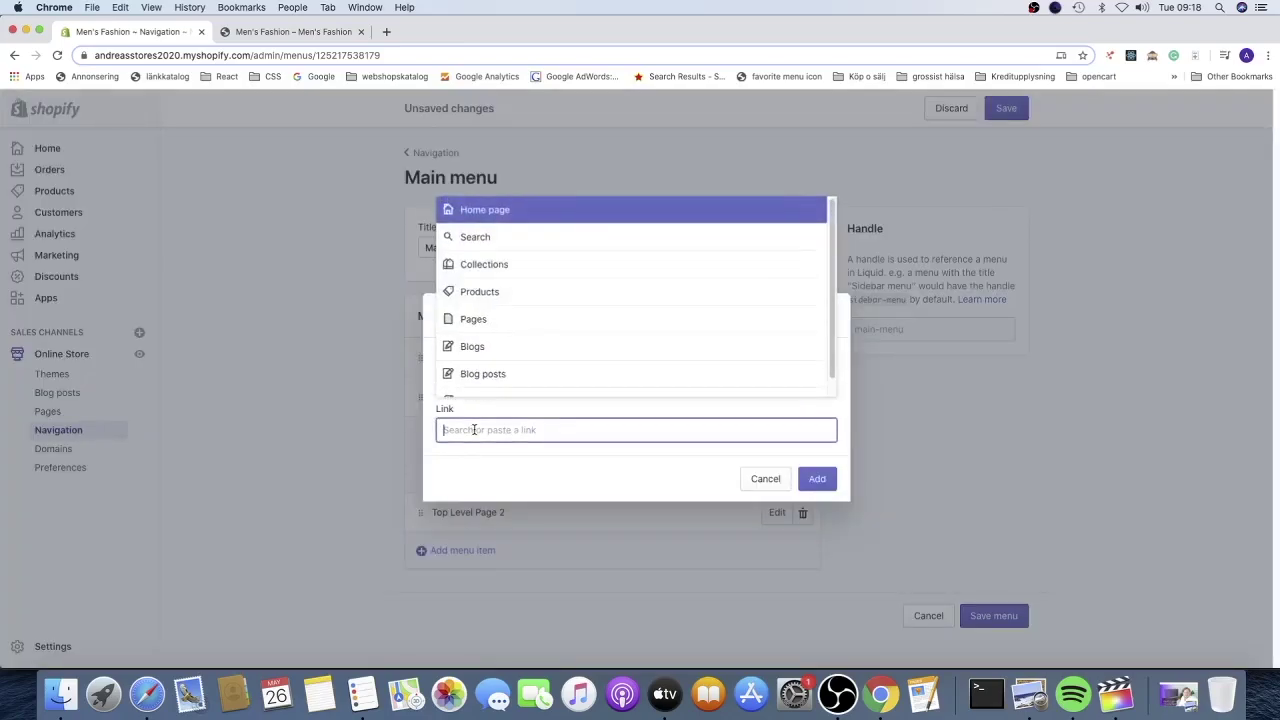
left_click(492, 266)
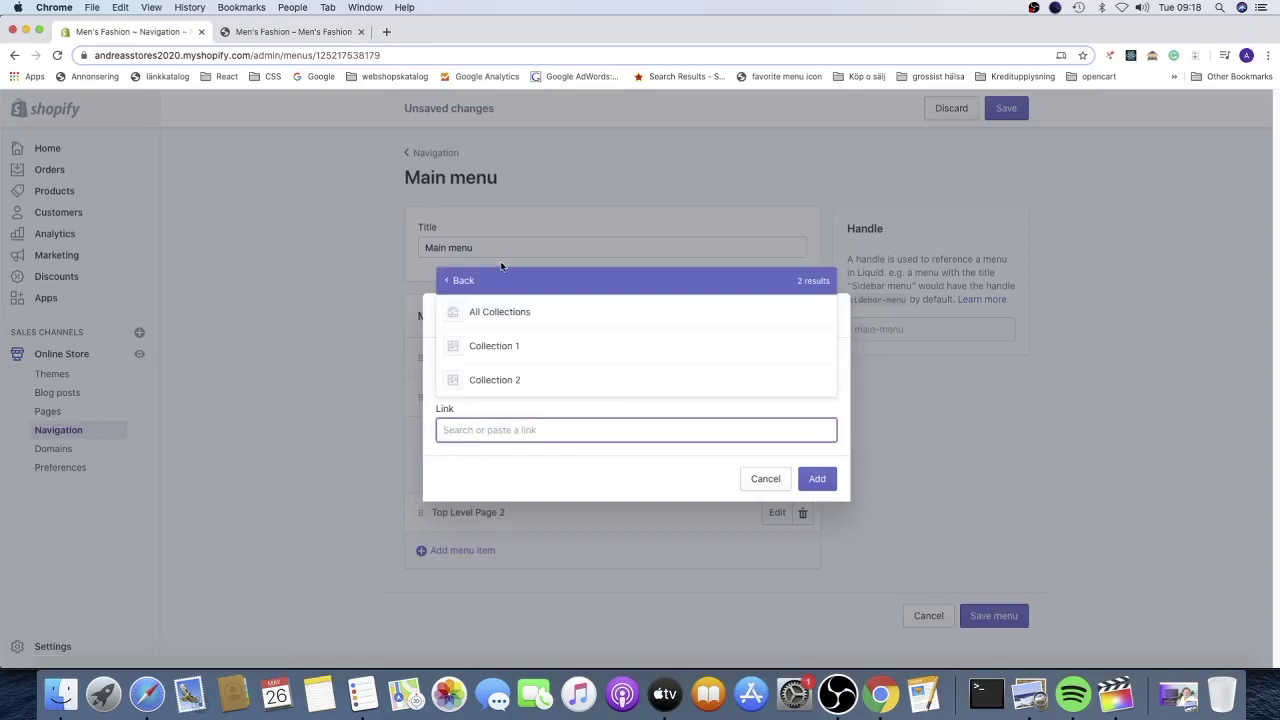
left_click(492, 380)
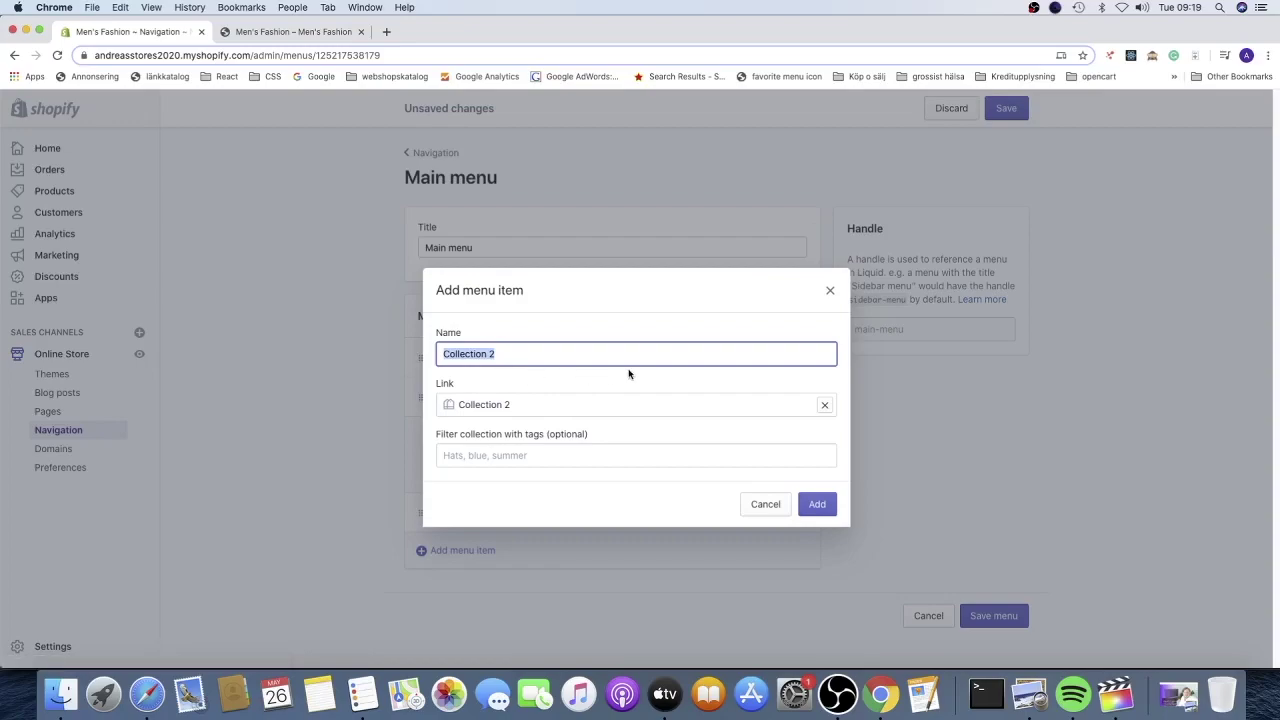
left_click(826, 512)
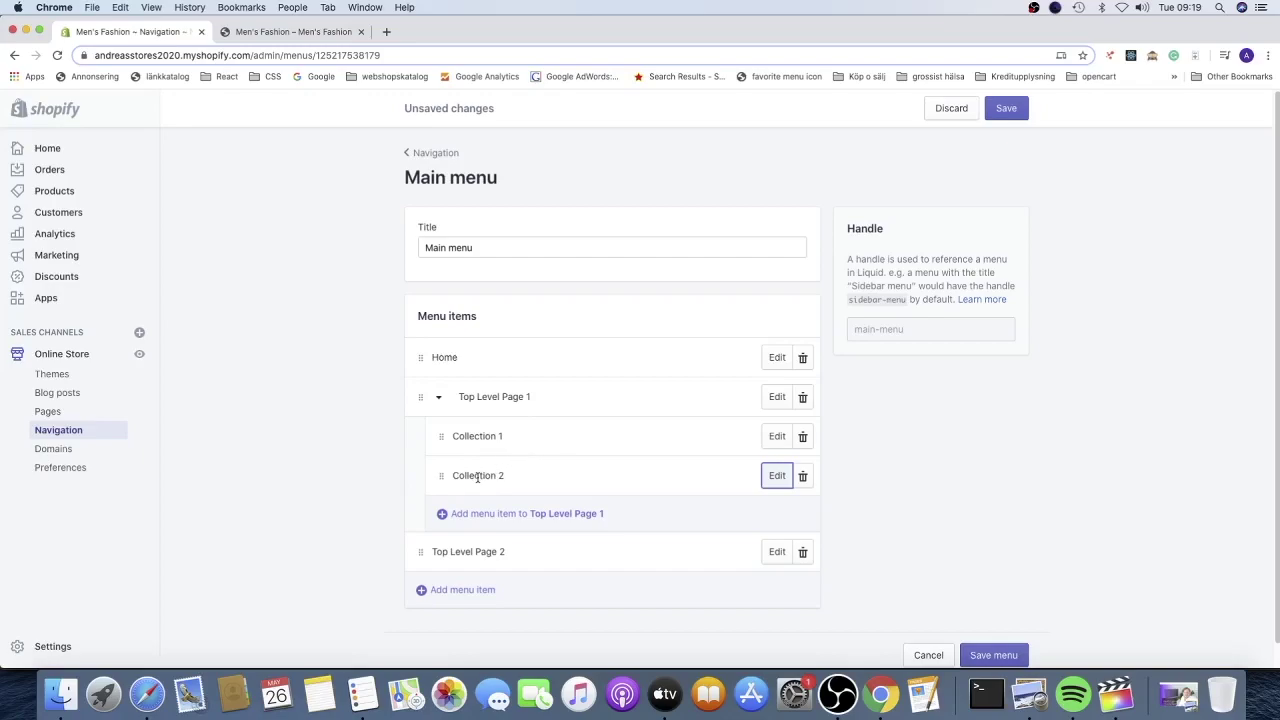
Add a sub-item under Top Level Page 1 linking to the product Item 1.
left_click(444, 515)
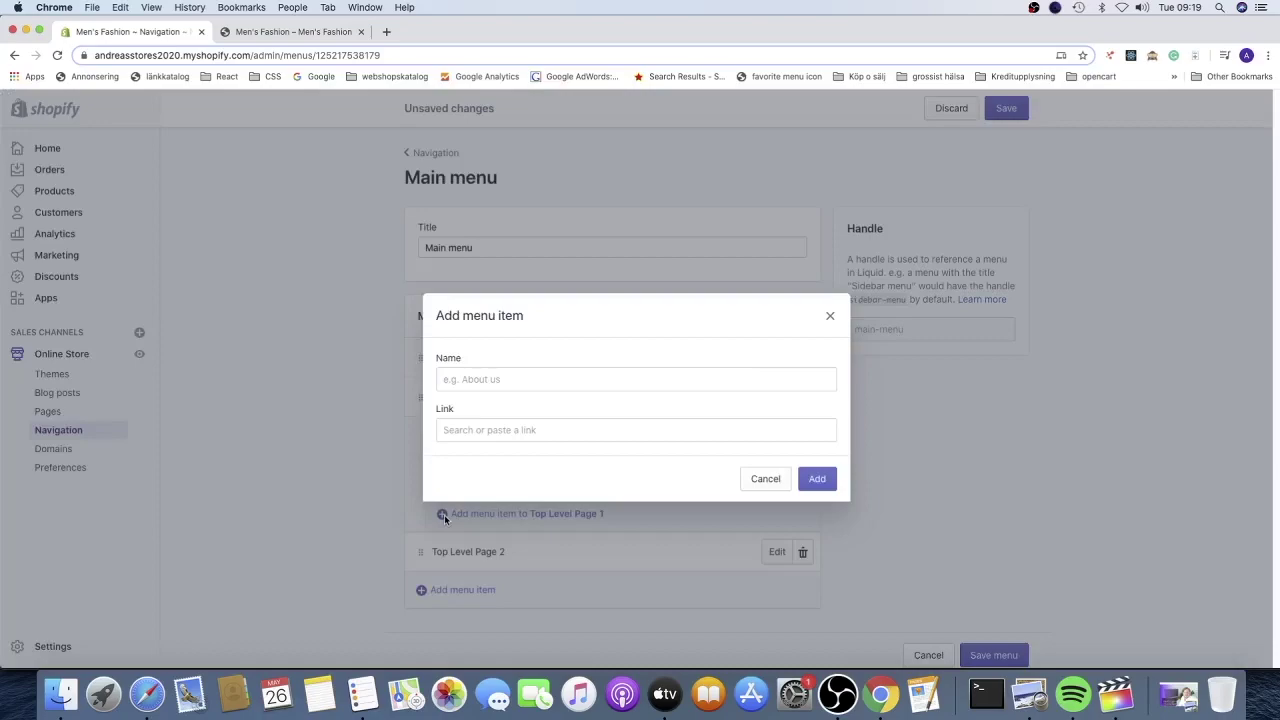
left_click(476, 430)
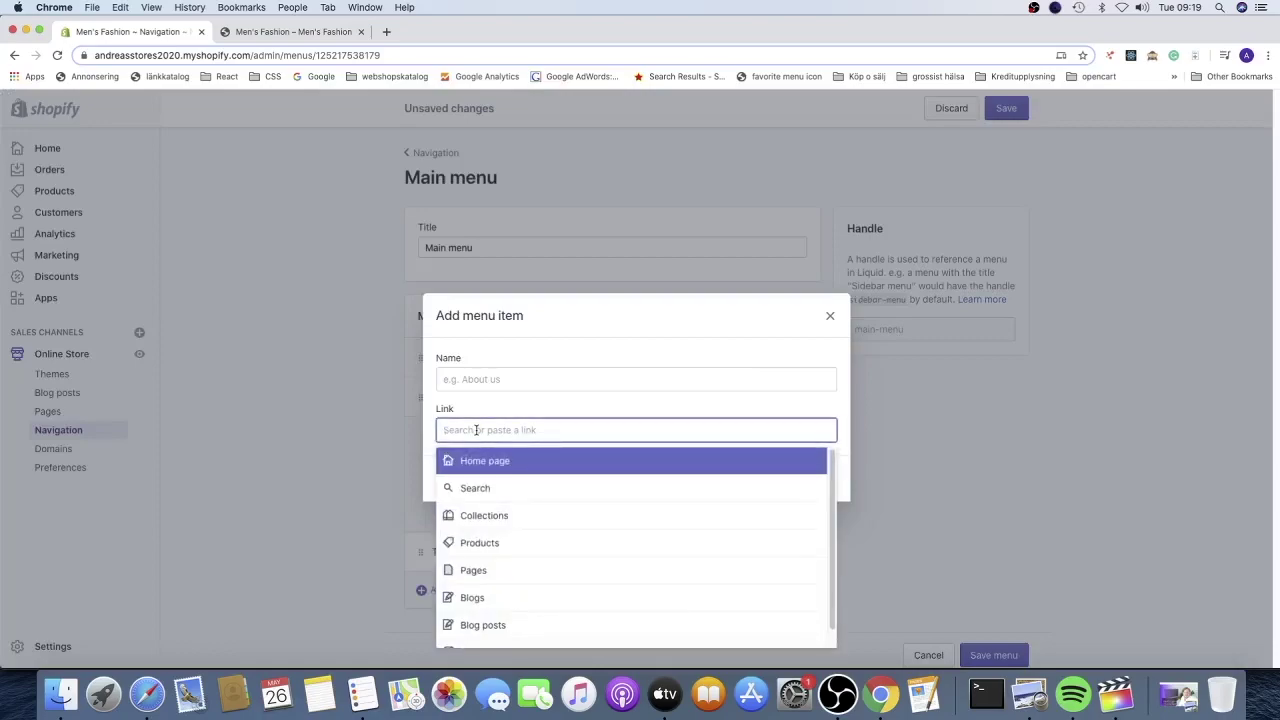
left_click(484, 542)
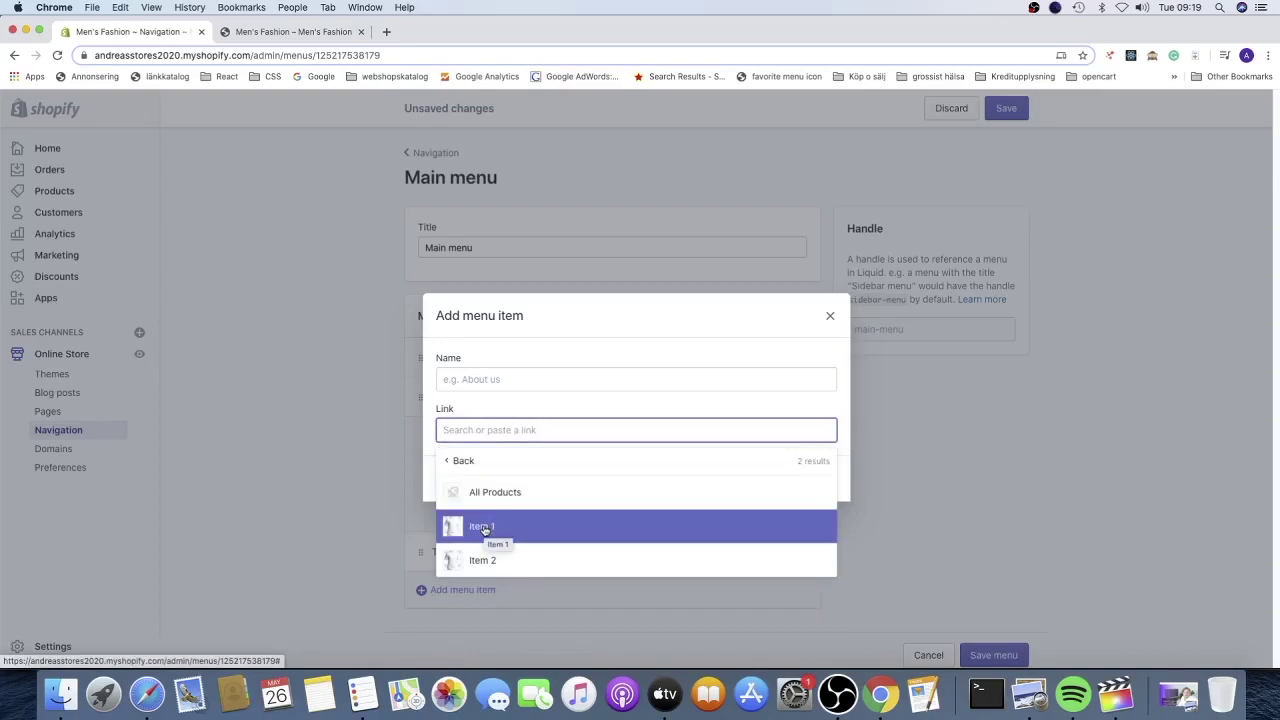
left_click(484, 528)
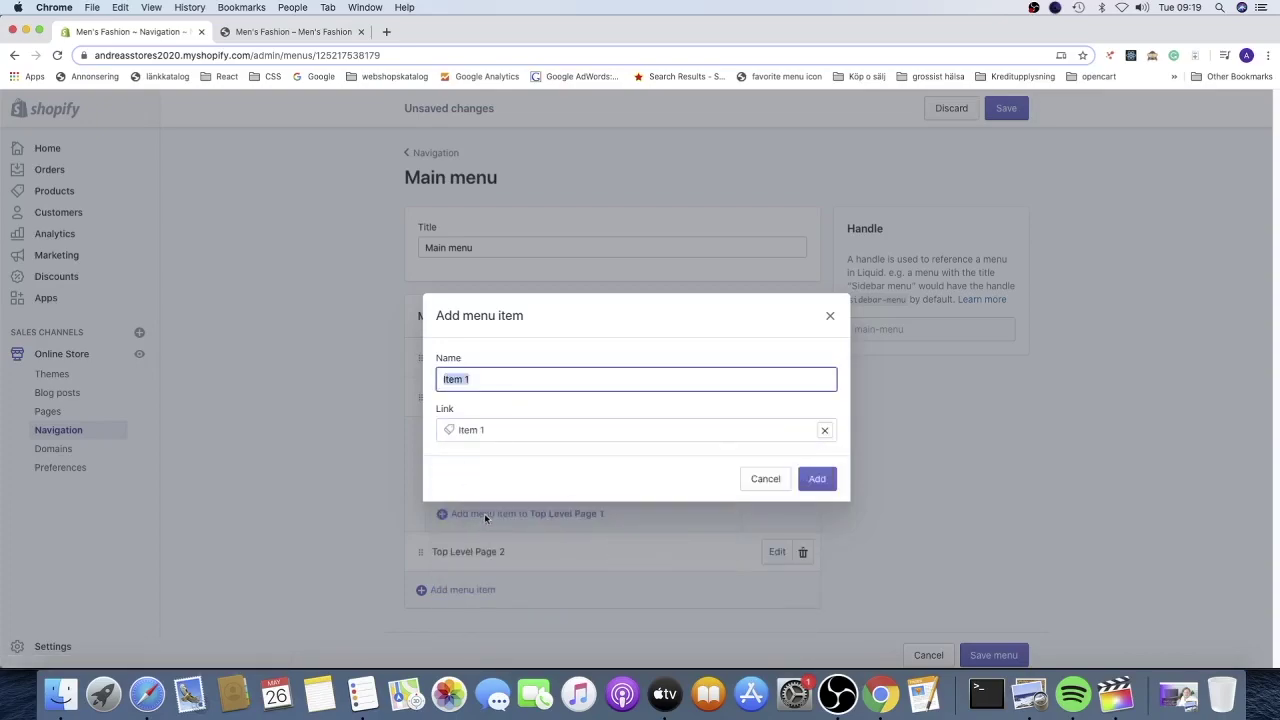
left_click(817, 479)
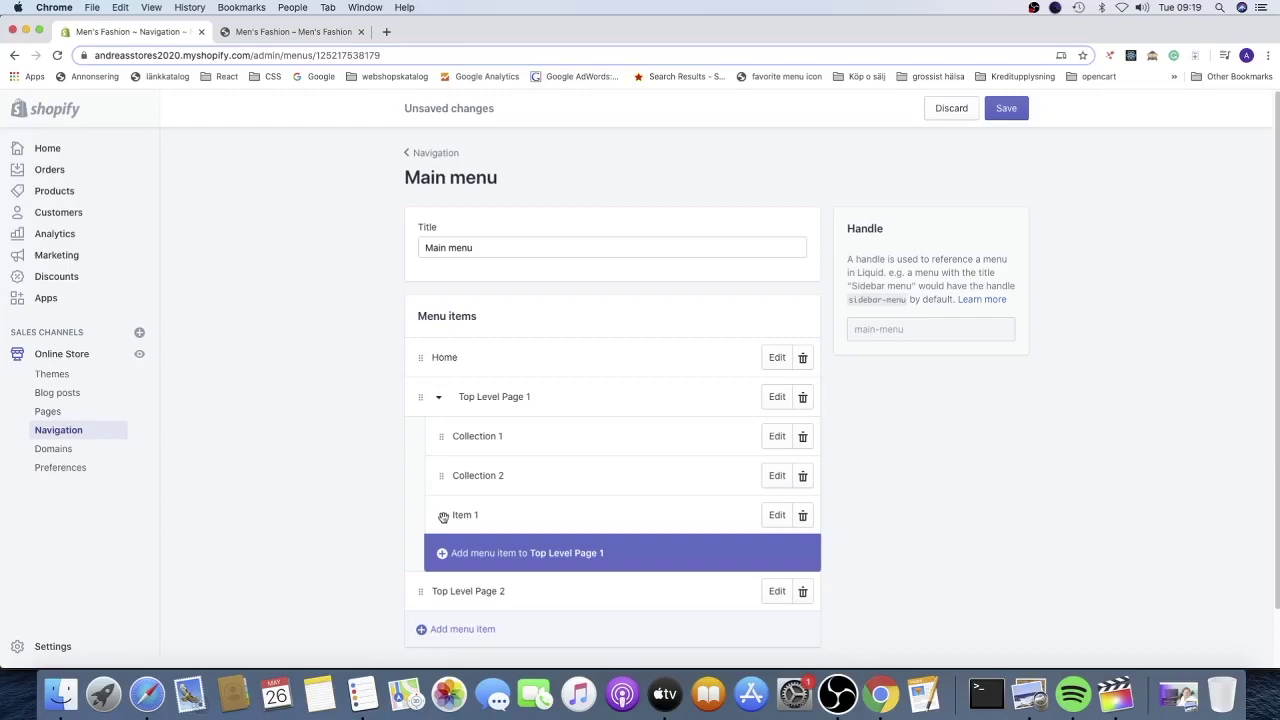
Drag Item 1 onto Collection 1 to make it a third-level child item.
left_click_drag(443, 517, 467, 450)
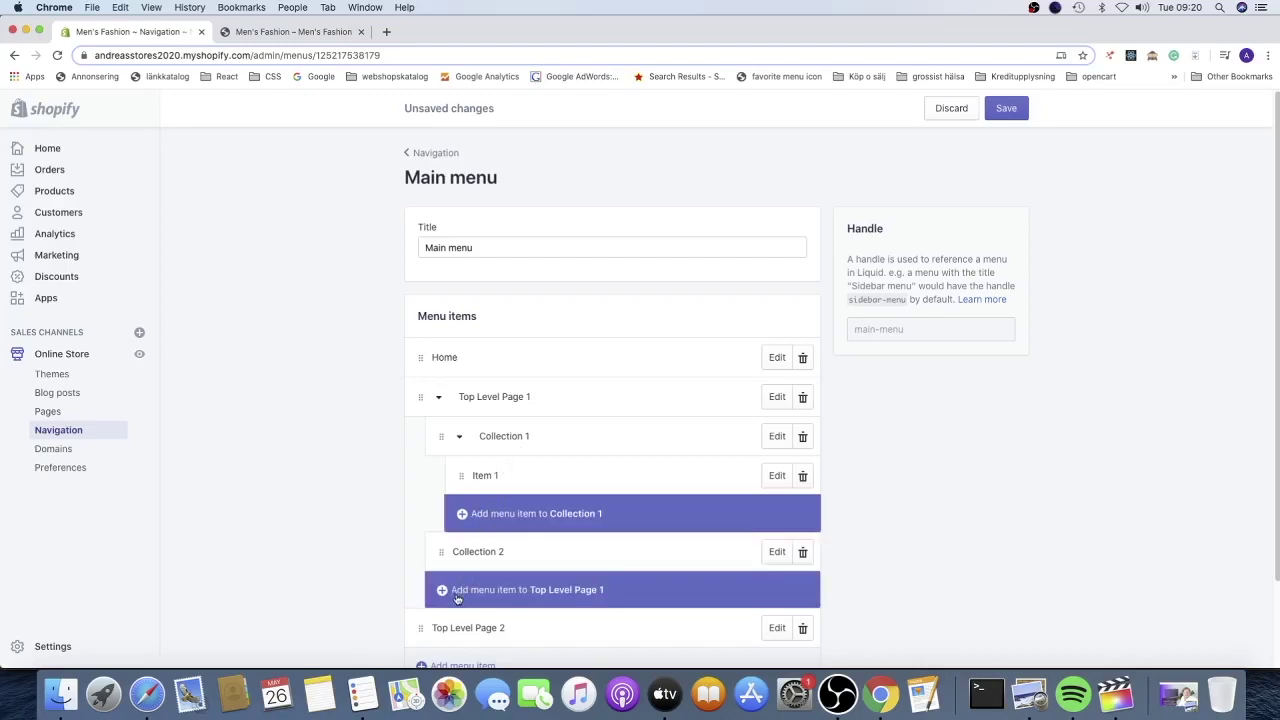
Add the product Item 2 under Collection 1, keeping its default name.
left_click(463, 514)
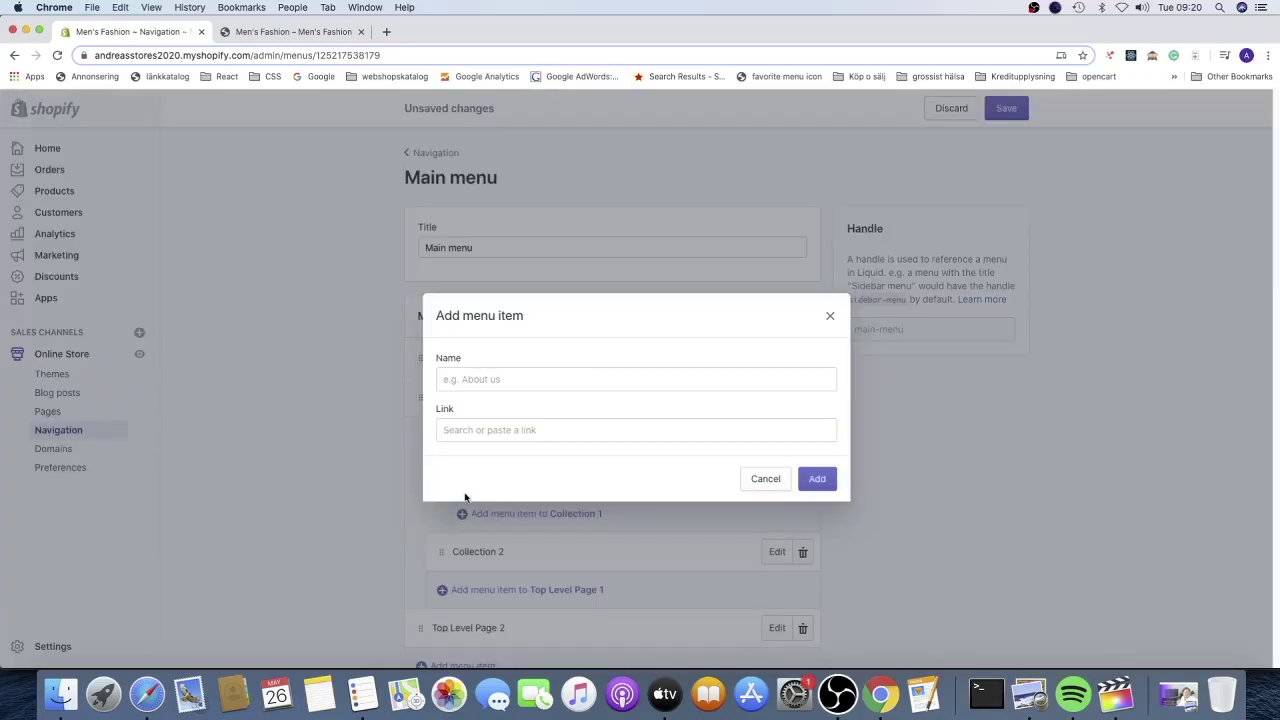
left_click(477, 430)
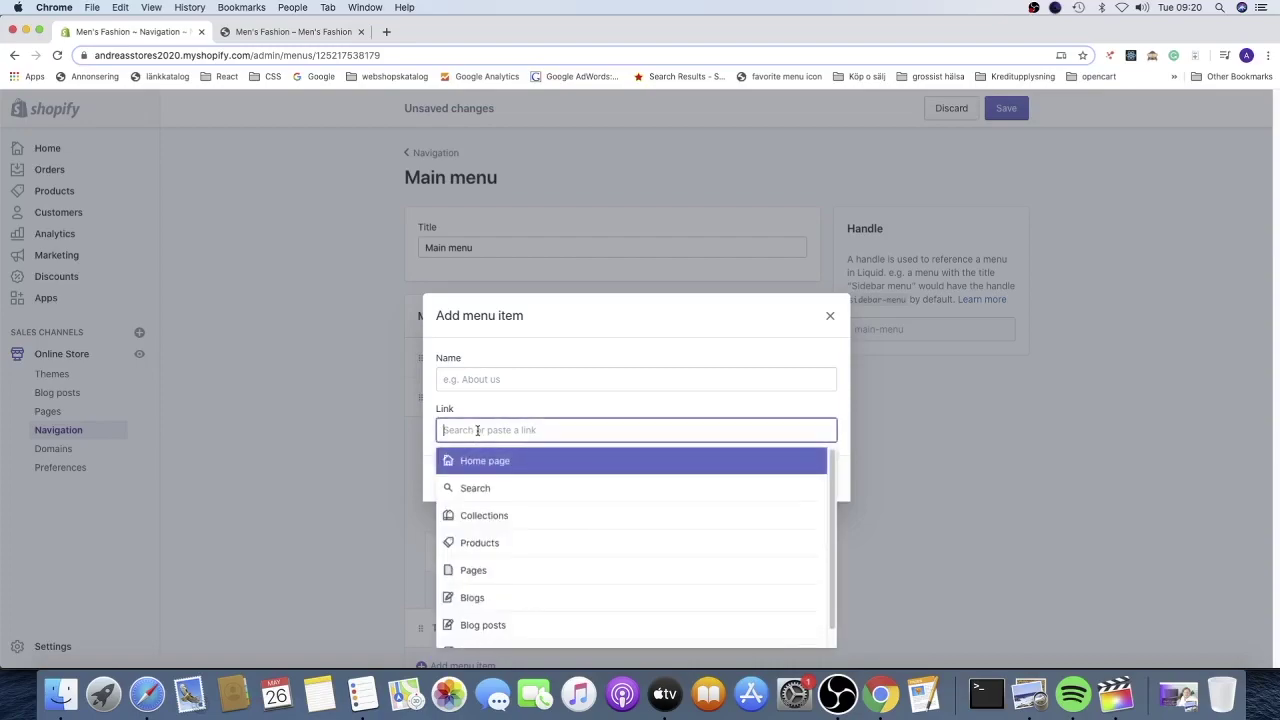
left_click(488, 540)
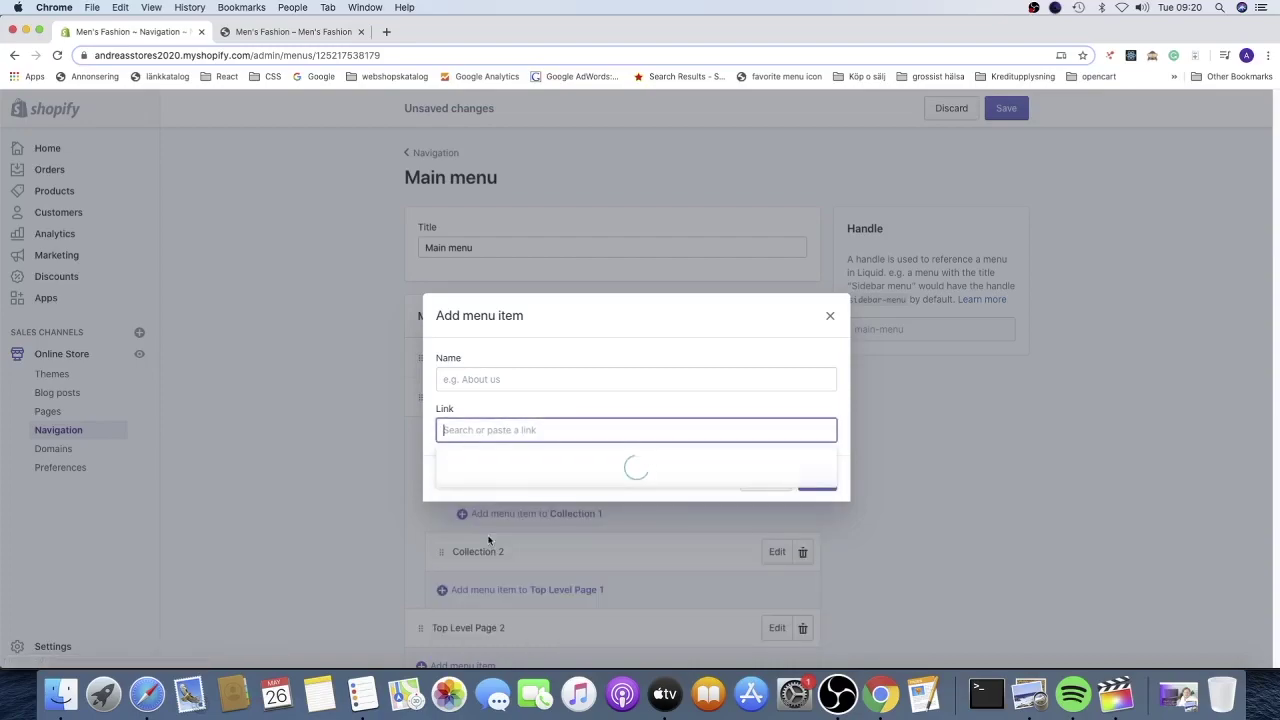
left_click(488, 555)
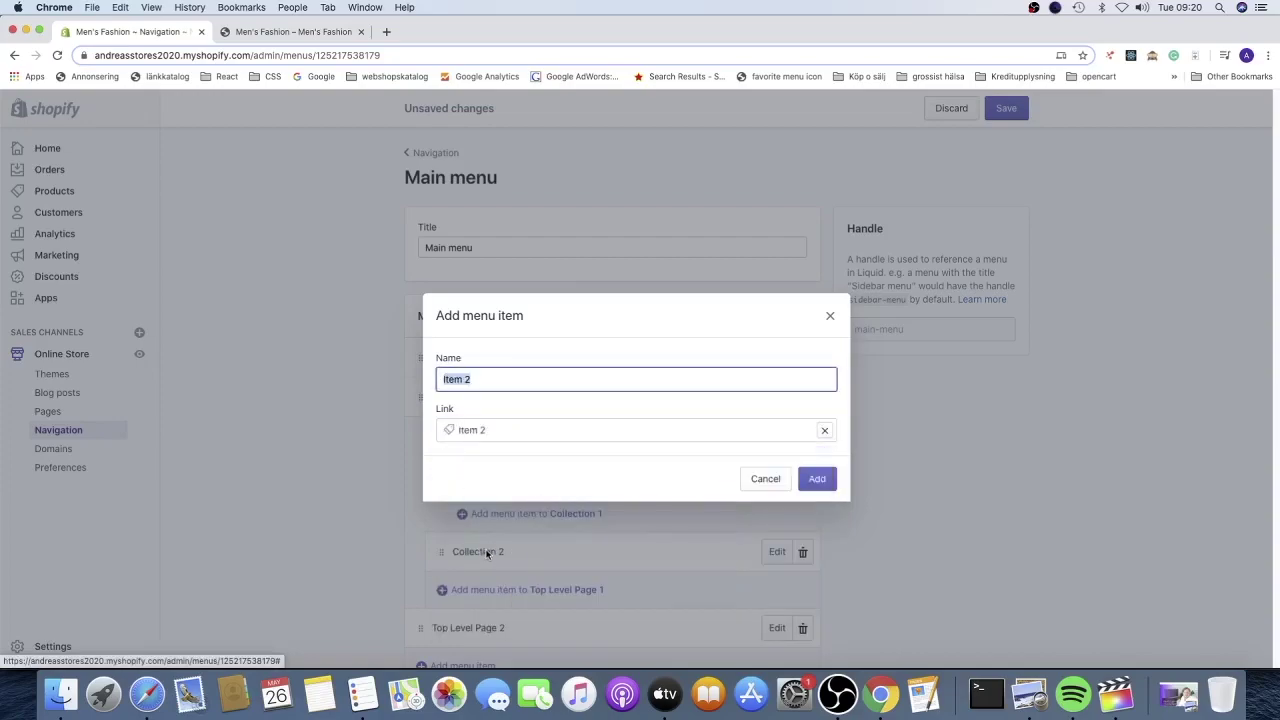
left_click(475, 377)
triple_click(475, 377)
left_click(475, 378)
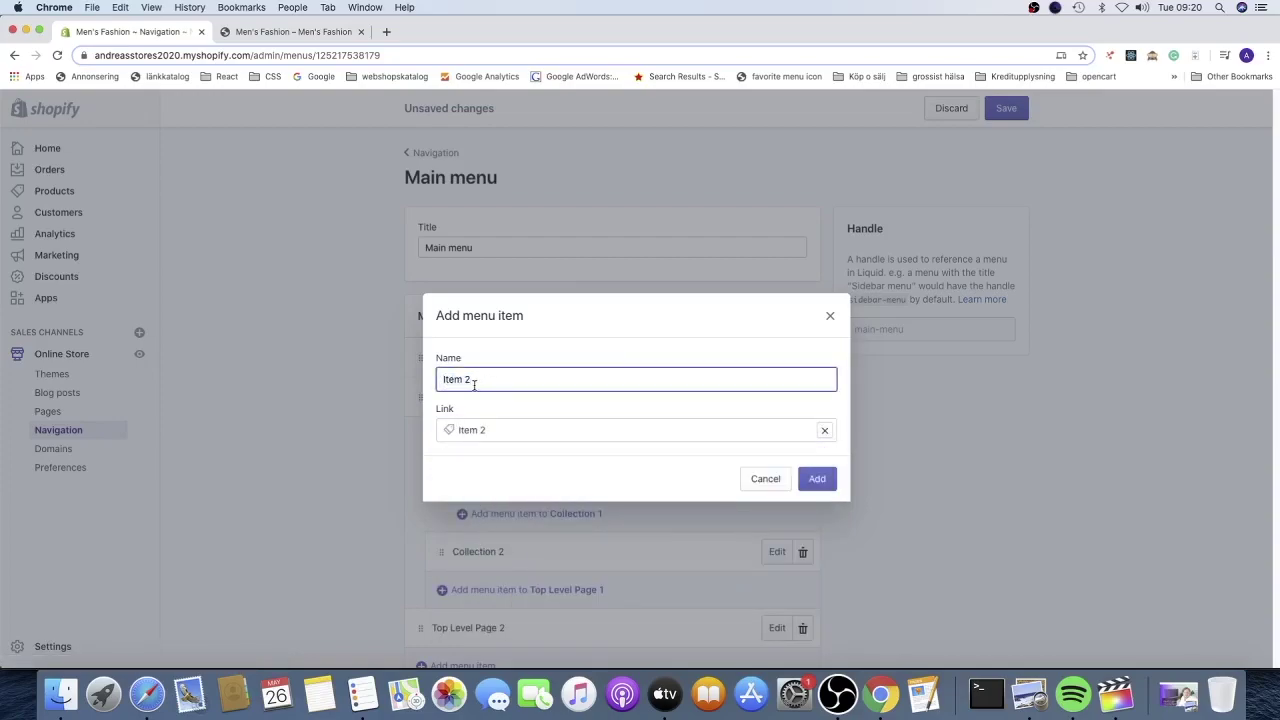
left_click(815, 477)
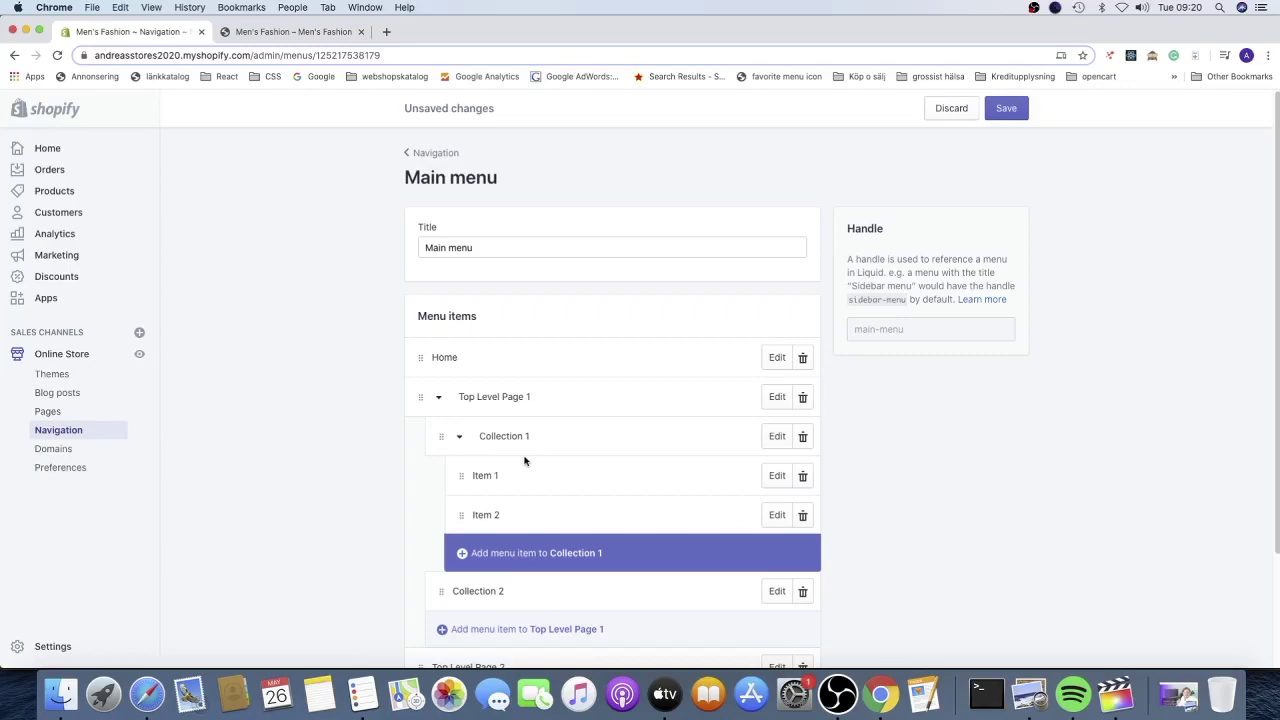
Add a top-level Main menu item linking to the About us page.
scroll(523, 457, "down", 3)
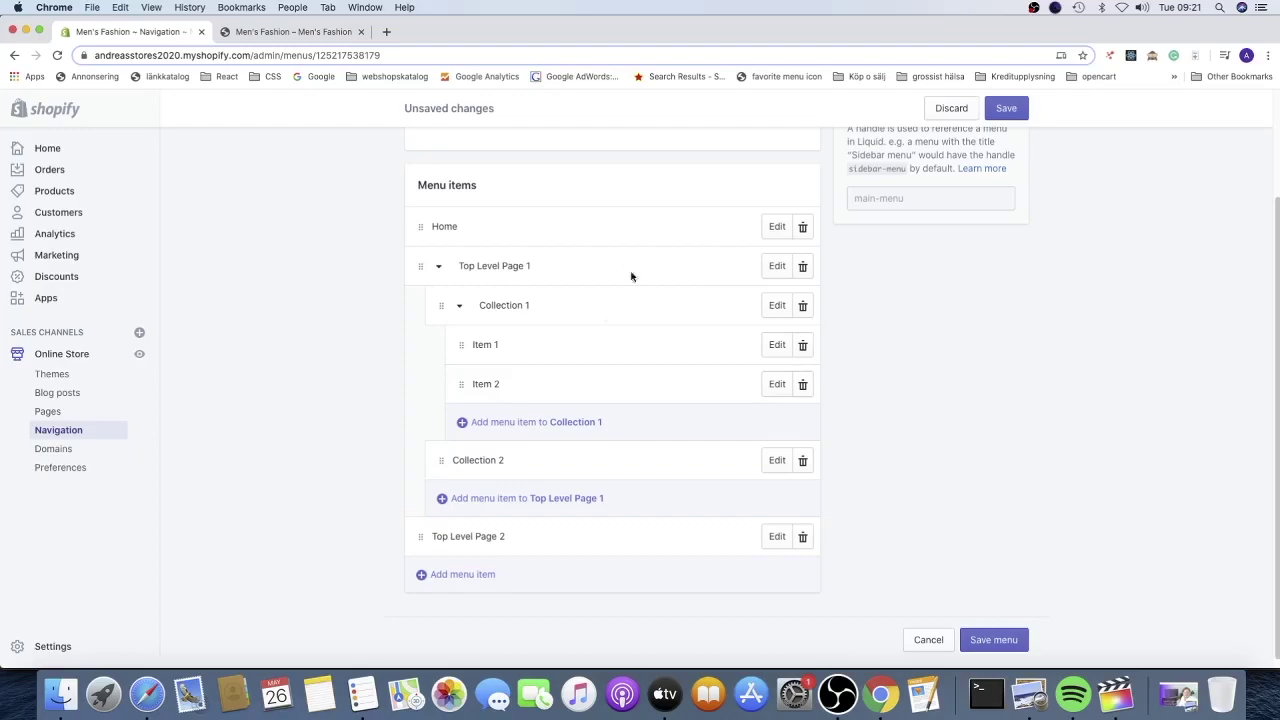
left_click(450, 576)
left_click(466, 429)
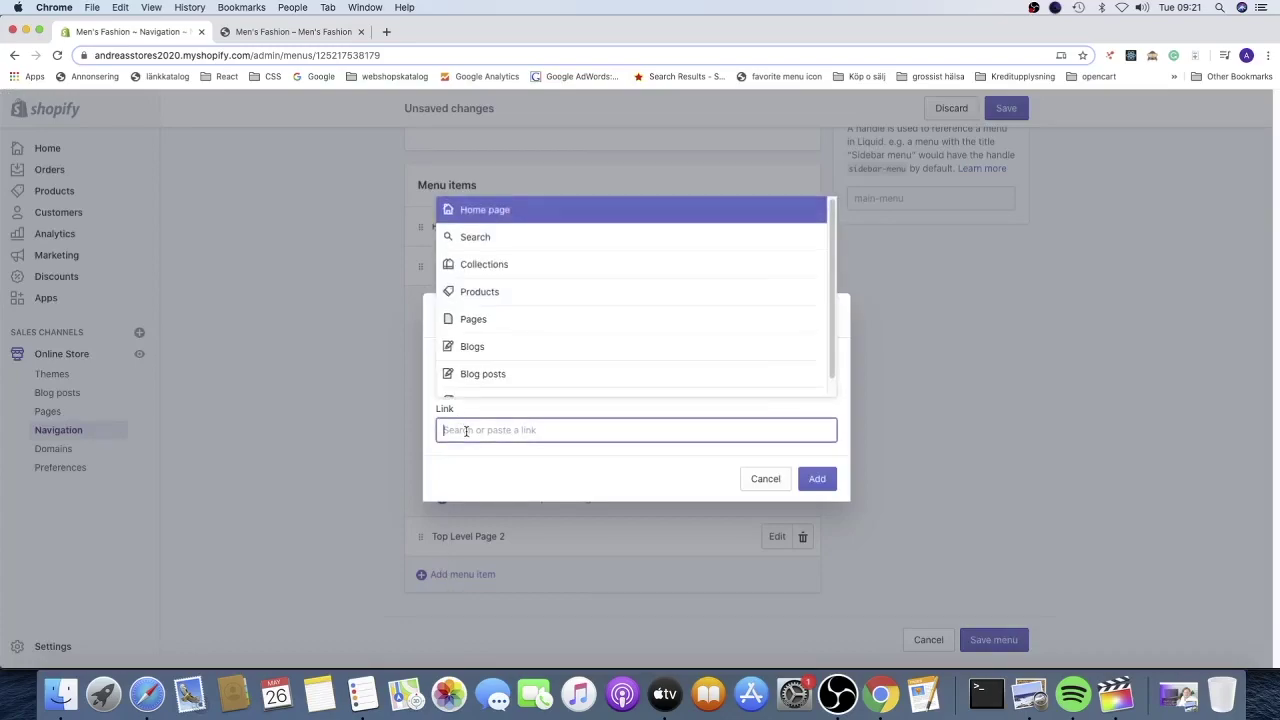
left_click(481, 320)
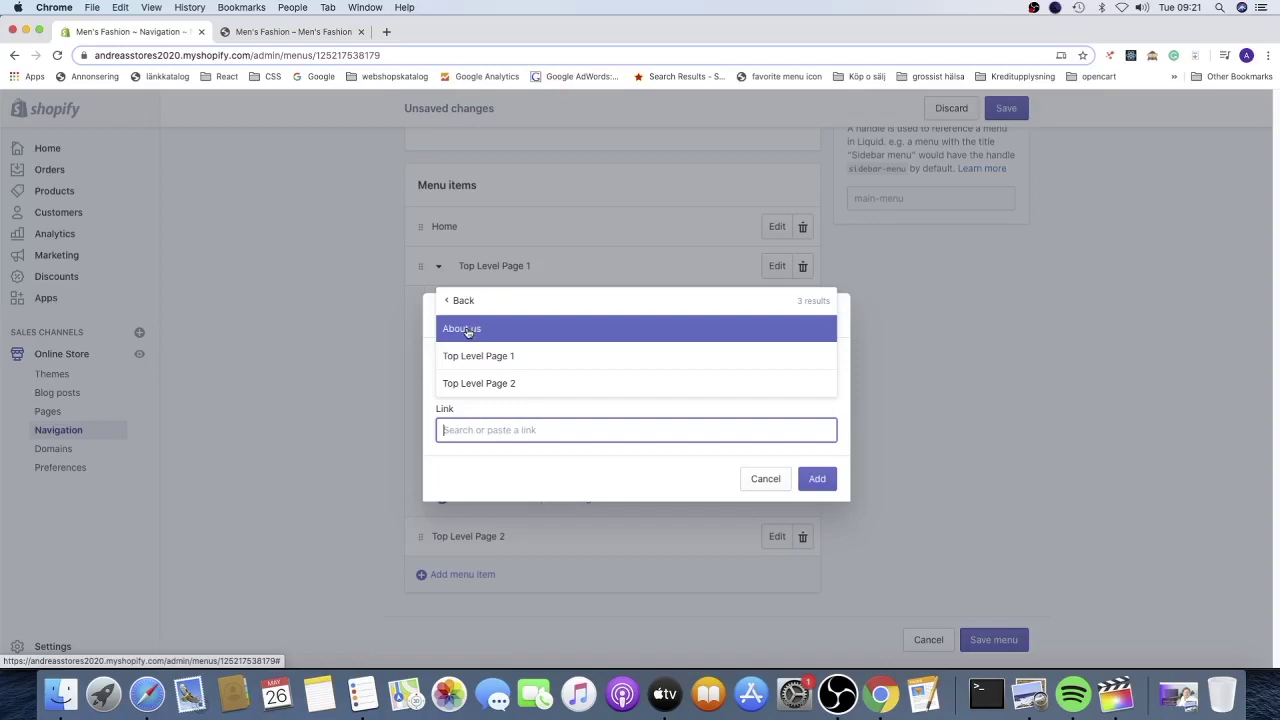
left_click(476, 330)
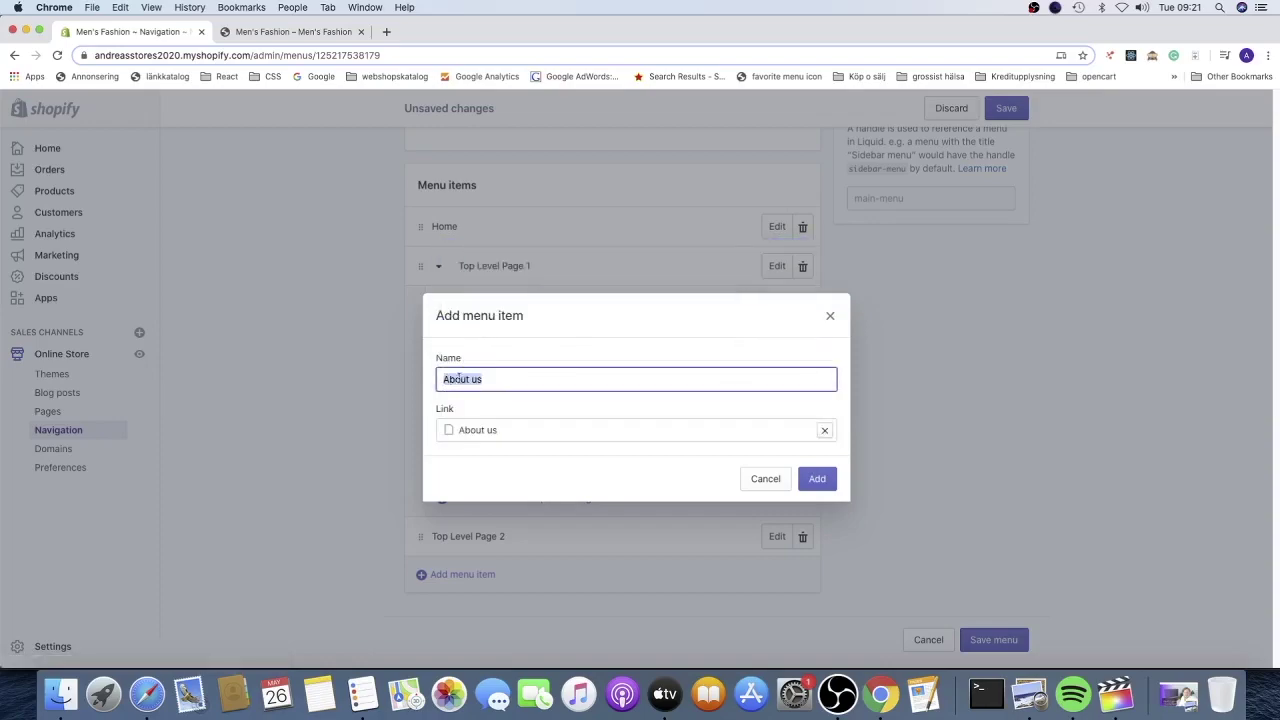
left_click(816, 479)
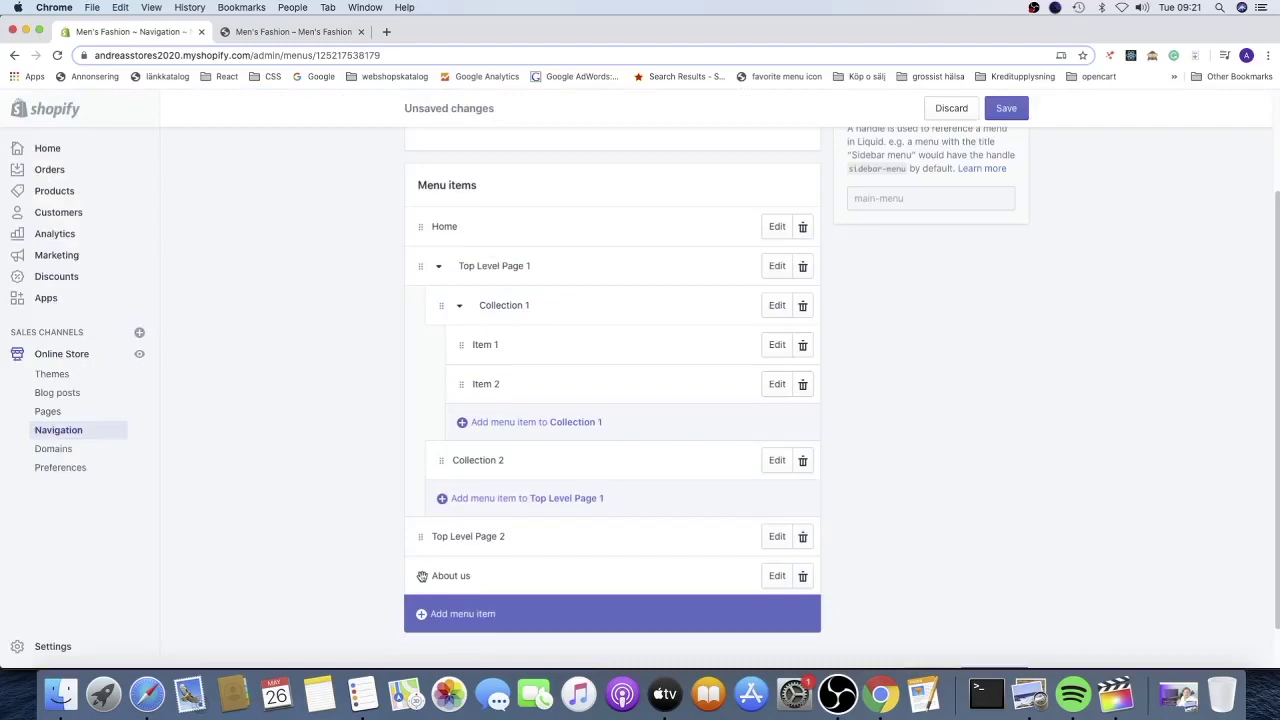
Nest About us under Top Level Page 2, then save the Main menu.
left_click_drag(421, 576, 453, 575)
scroll(472, 570, "down", 2)
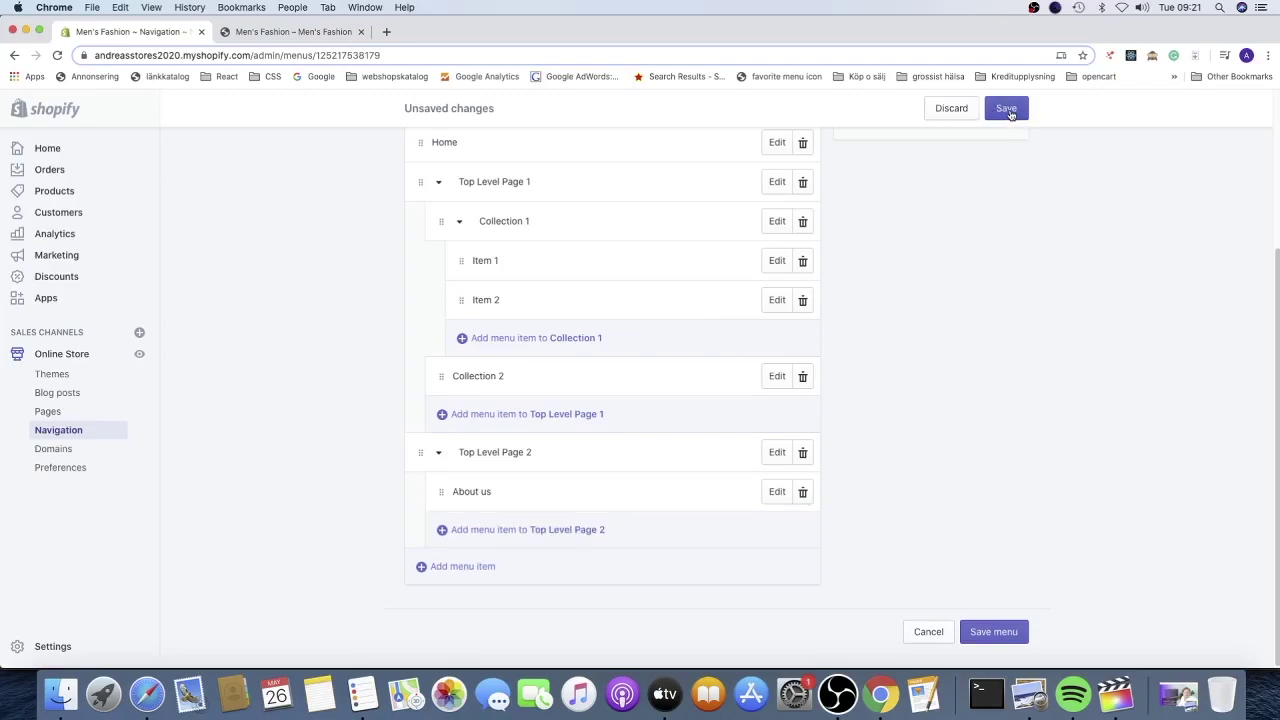
left_click(993, 632)
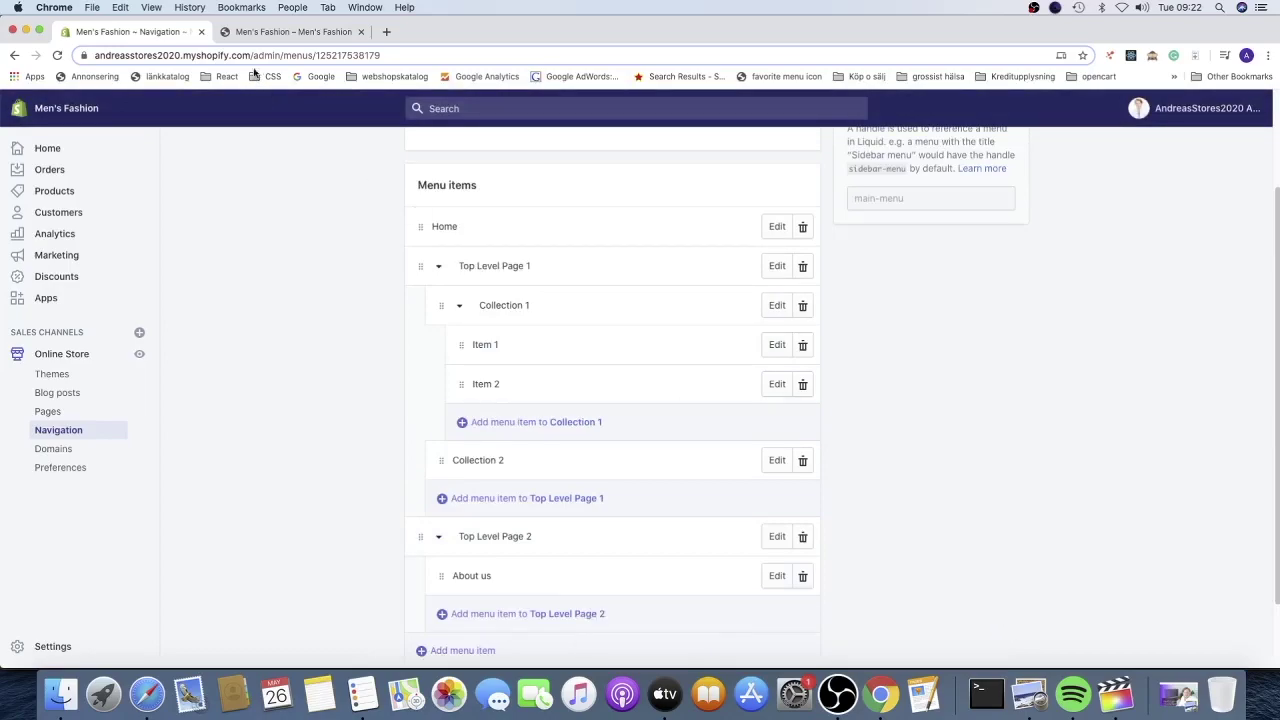
Reload the storefront and check the dropdowns: Collection 1 shows Item 1 and Item 2, plus About us.
left_click(287, 32)
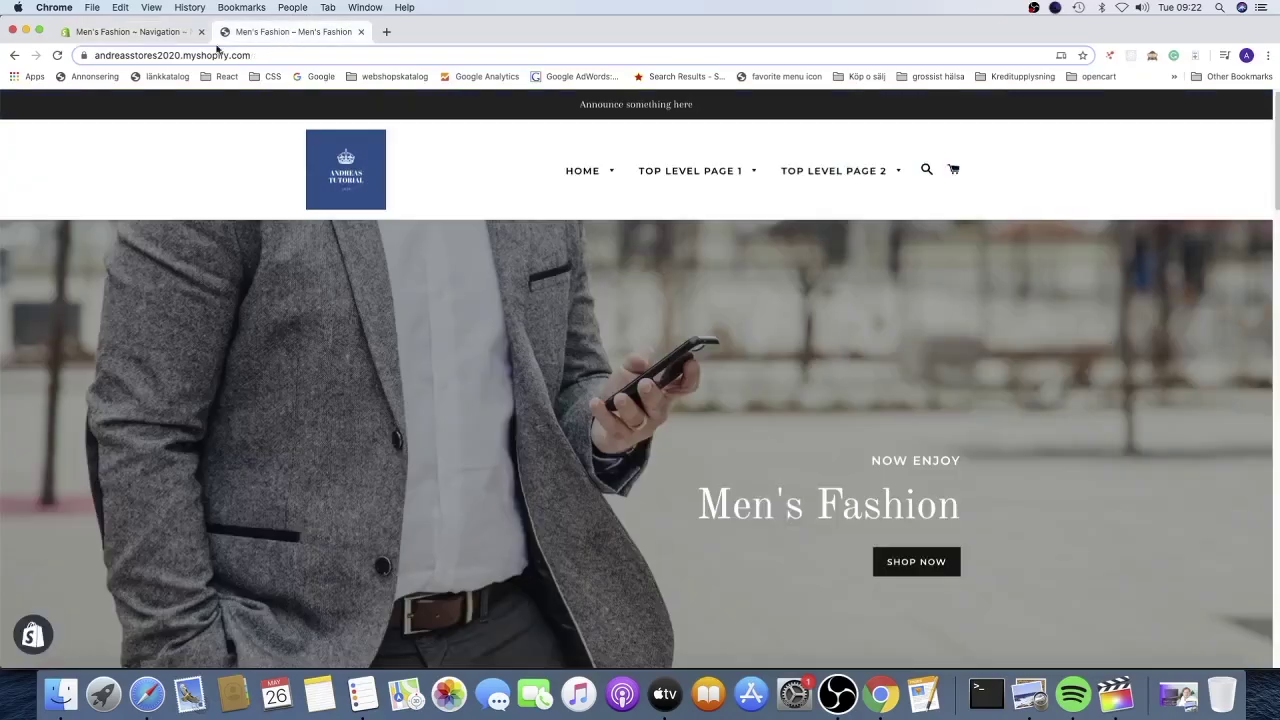
left_click(57, 59)
mouse_move(645, 178)
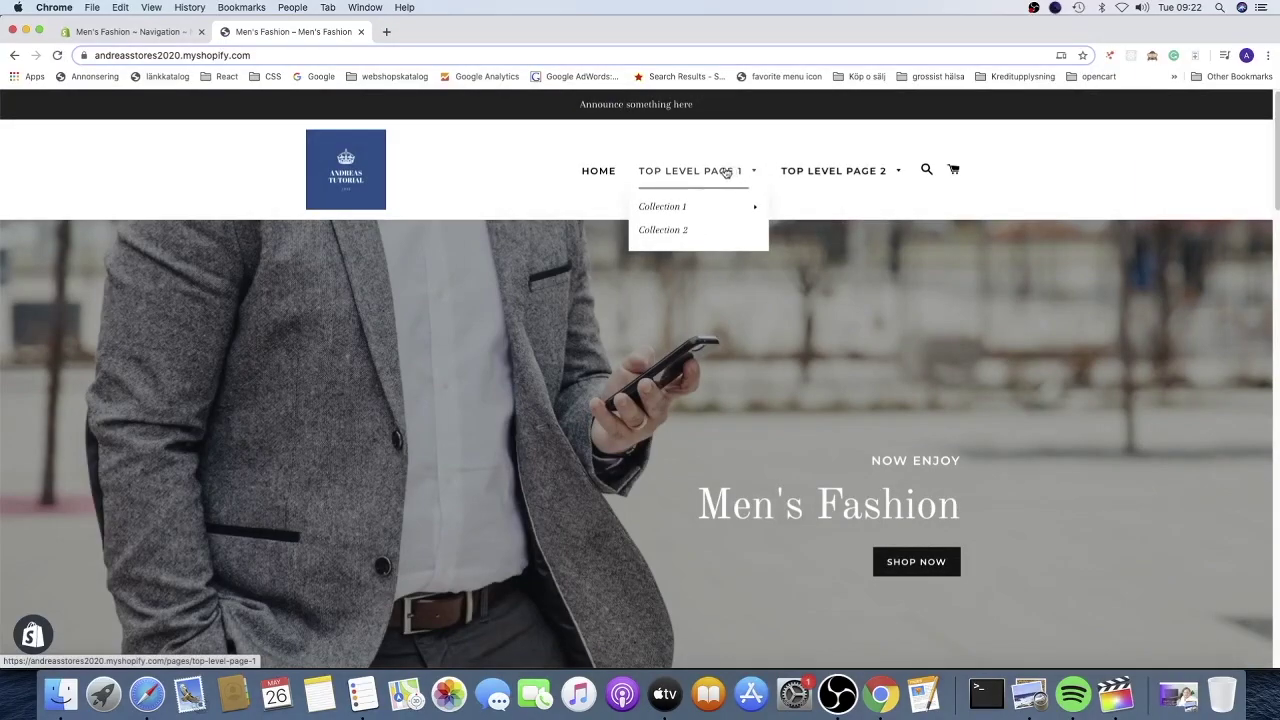
mouse_move(670, 208)
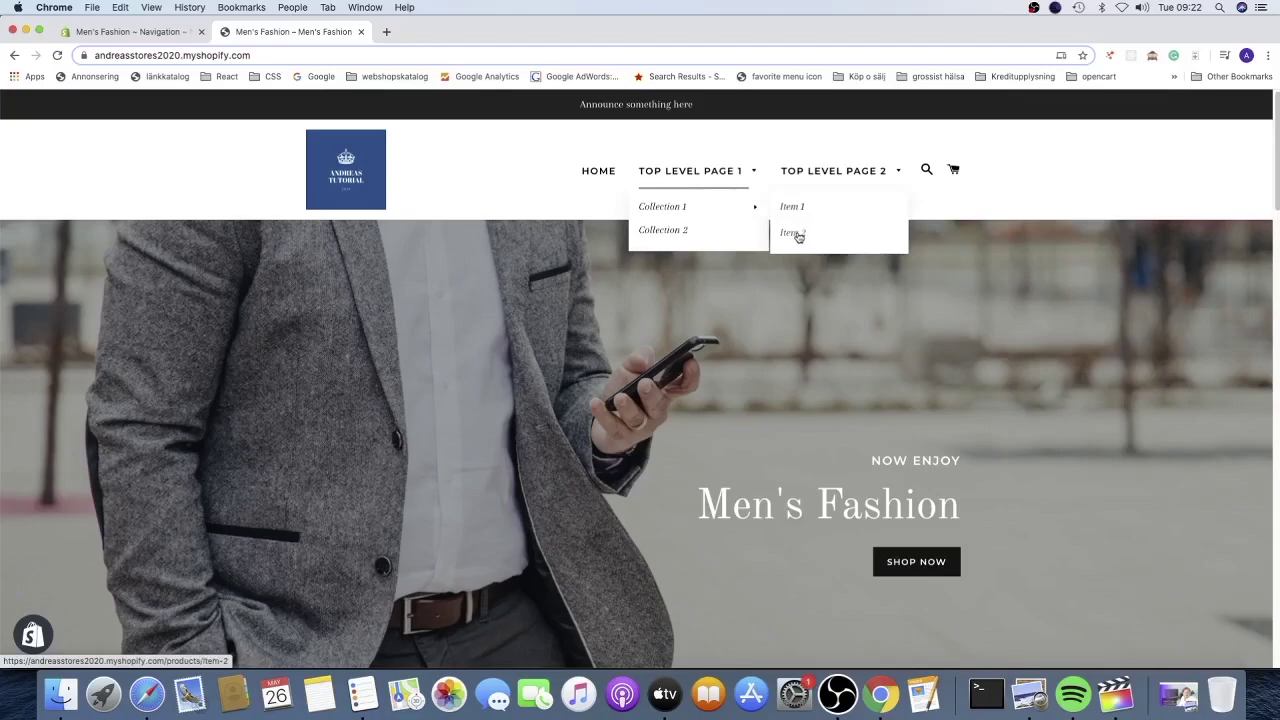
mouse_move(791, 177)
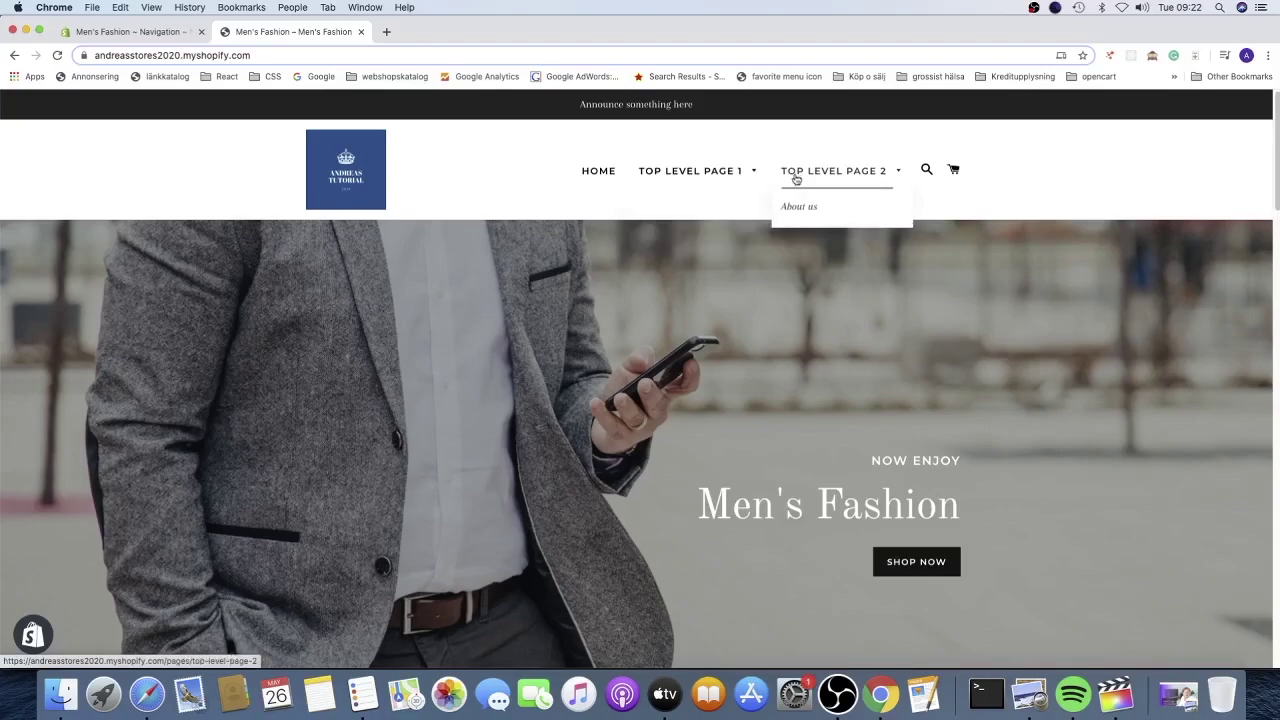